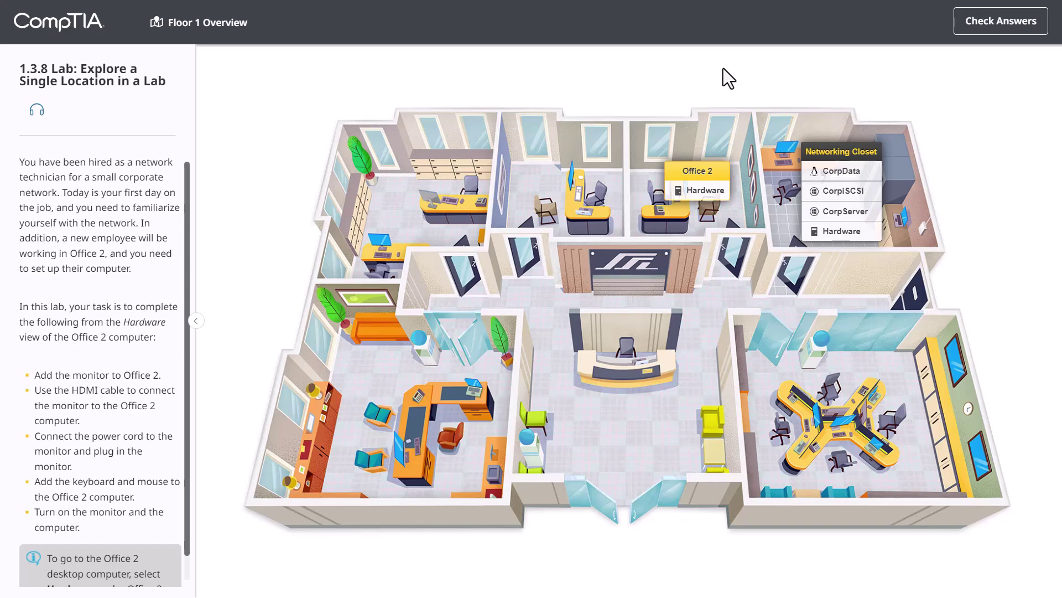
- Open the Office 2 hardware view, then hide and restore the lab instructions panel
left_click(701, 190)
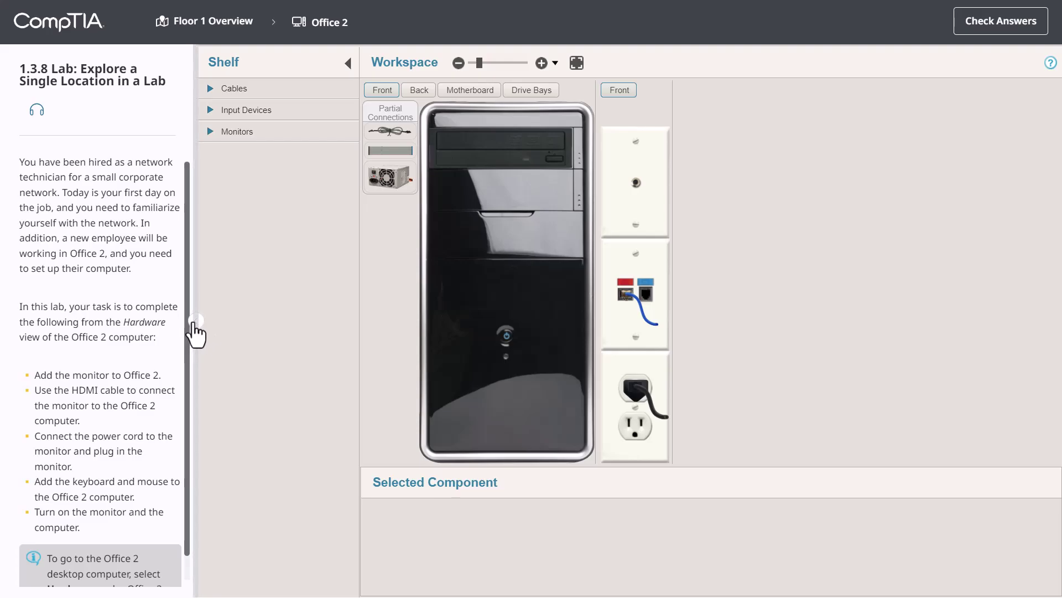
left_click(194, 322)
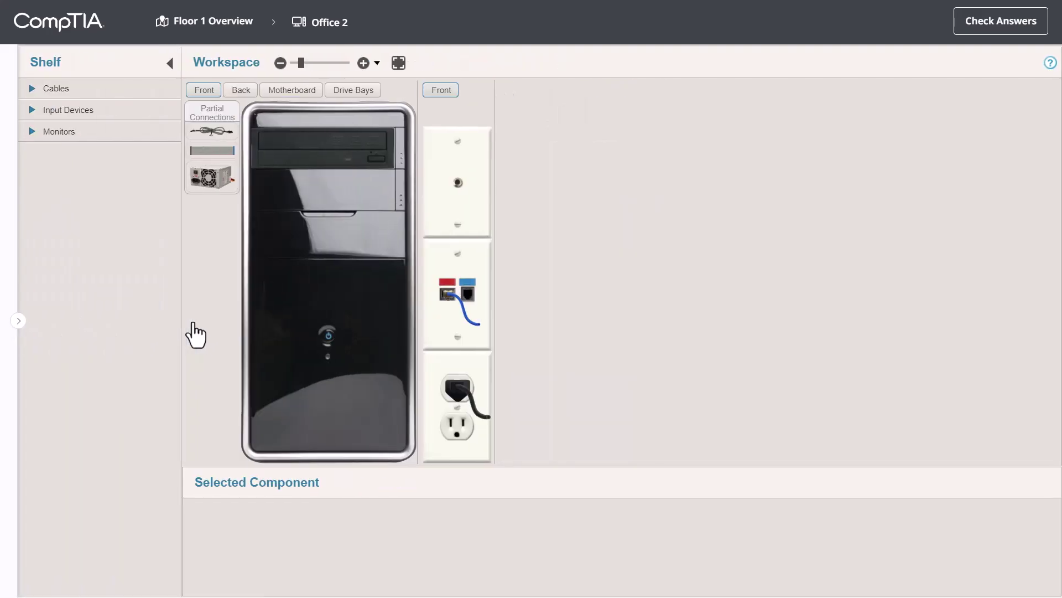
left_click(18, 321)
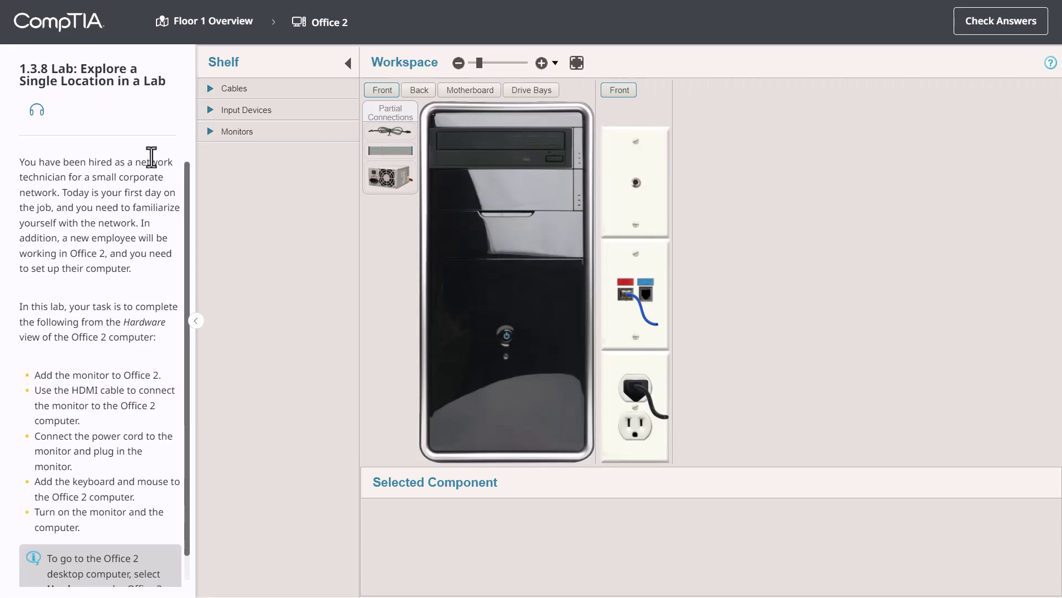
- Expand the shelf's Cables category to list the HDMI to HDMI and AC Power cables
left_click(227, 88)
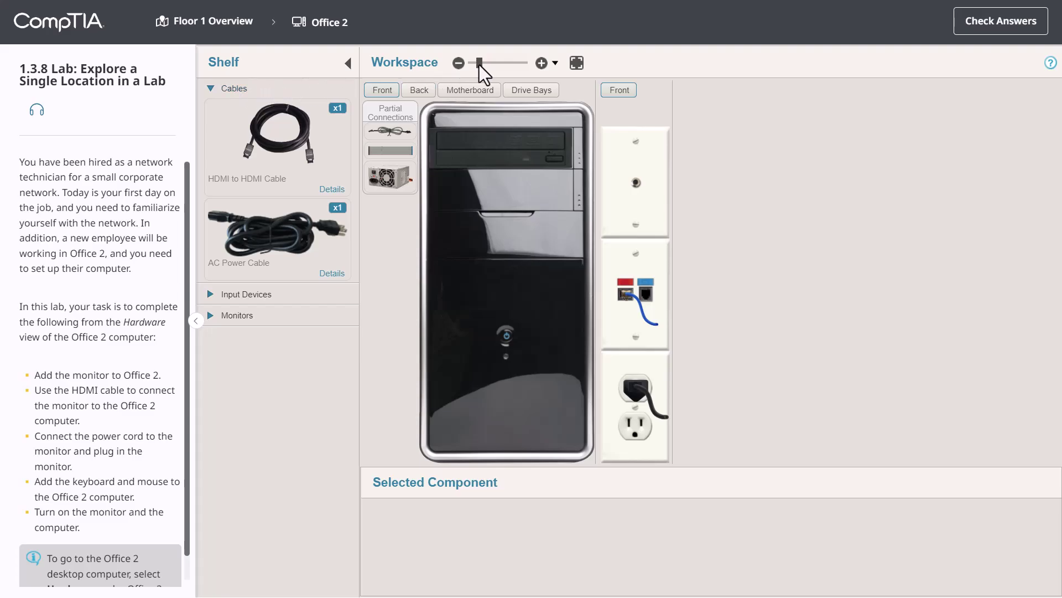
mouse_move(479, 64)
left_mouse_down()
mouse_move(496, 65)
mouse_move(482, 66)
left_mouse_up()
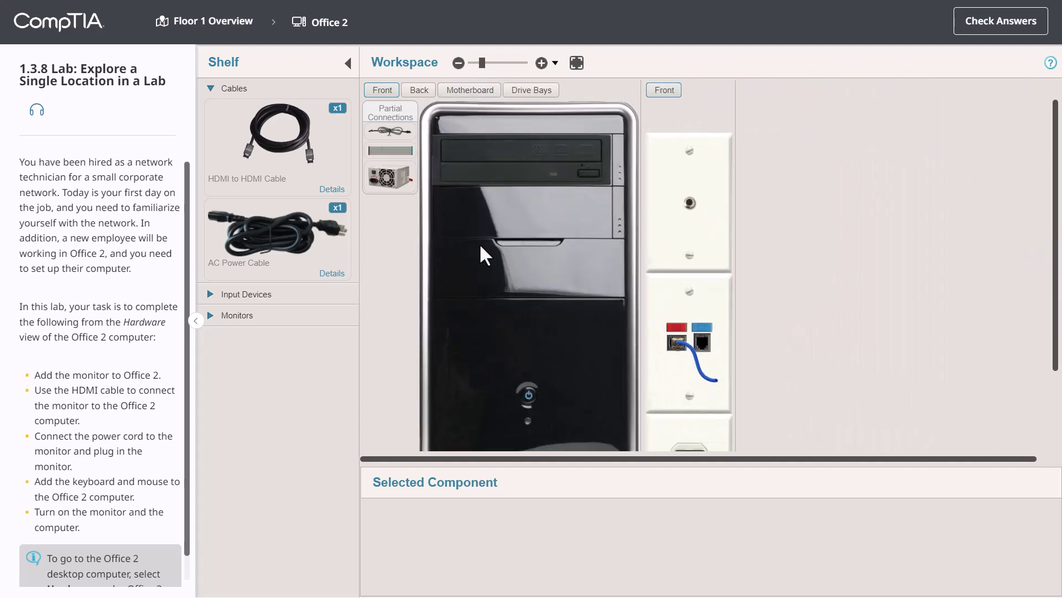
scroll(480, 246, "down", 2)
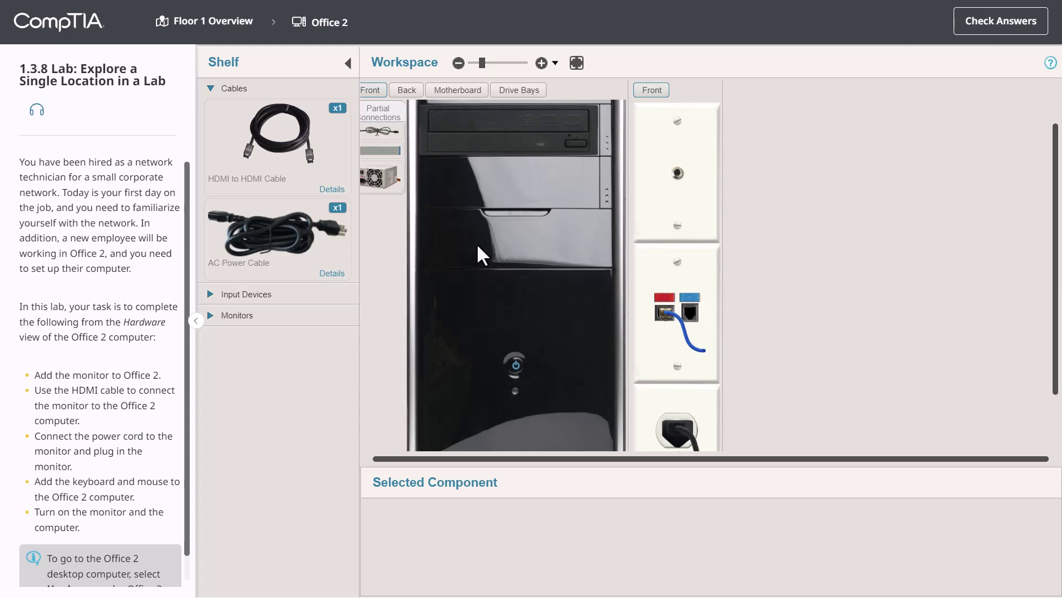
scroll(477, 243, "down", 1)
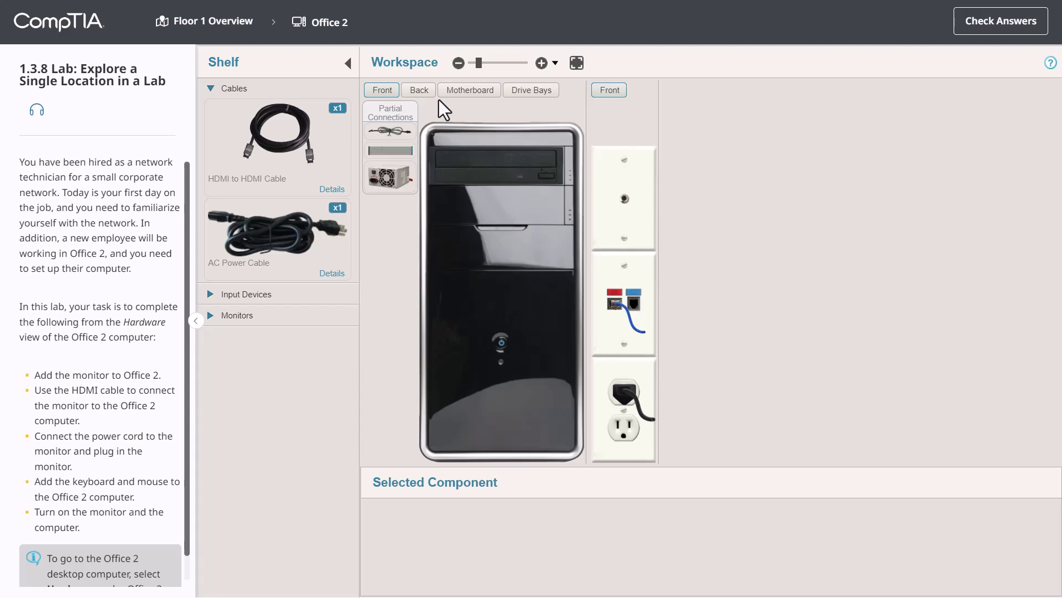
left_click(420, 91)
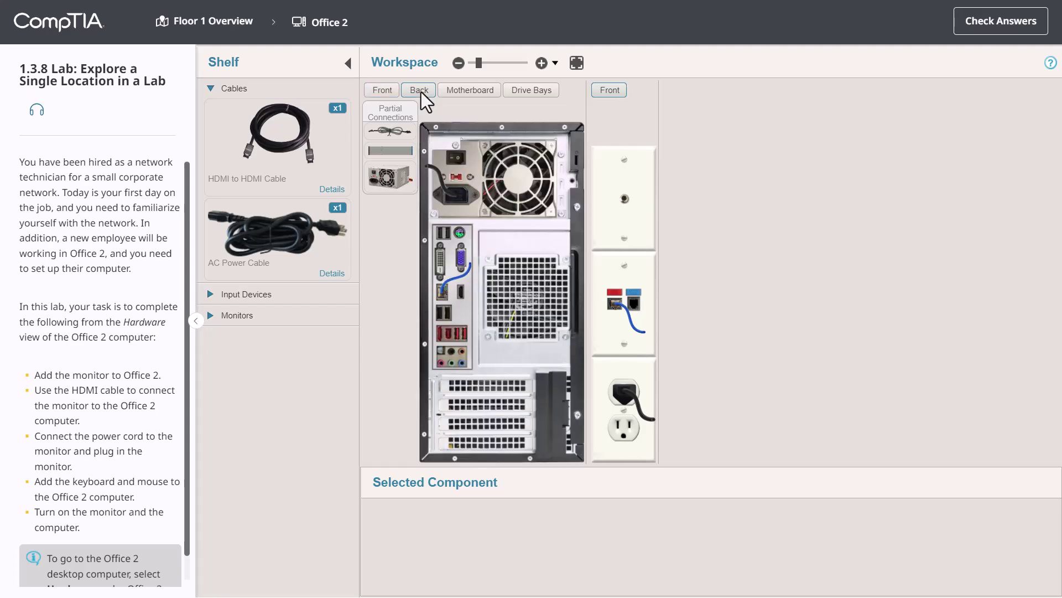
left_click(383, 90)
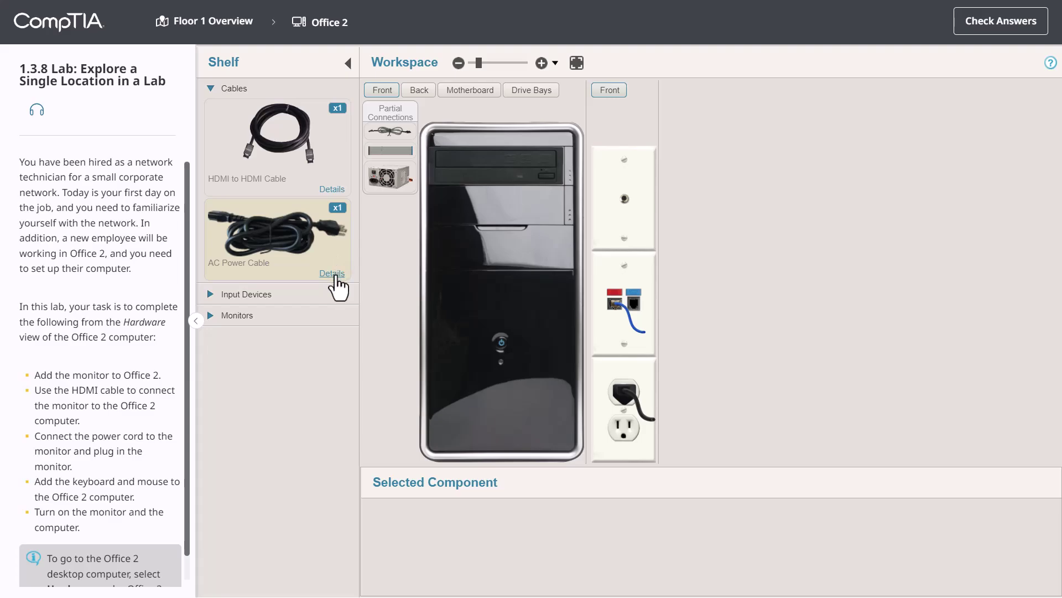
- Inspect the AC Power Cable's details and connector close-up, revealing its unconnected female and male ends
left_click(332, 274)
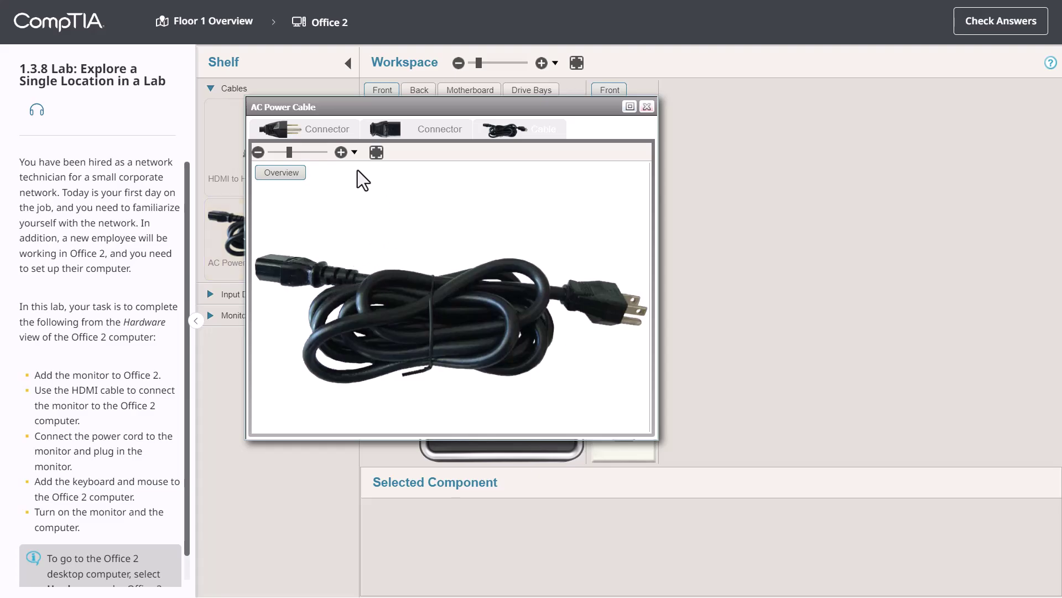
left_click(333, 131)
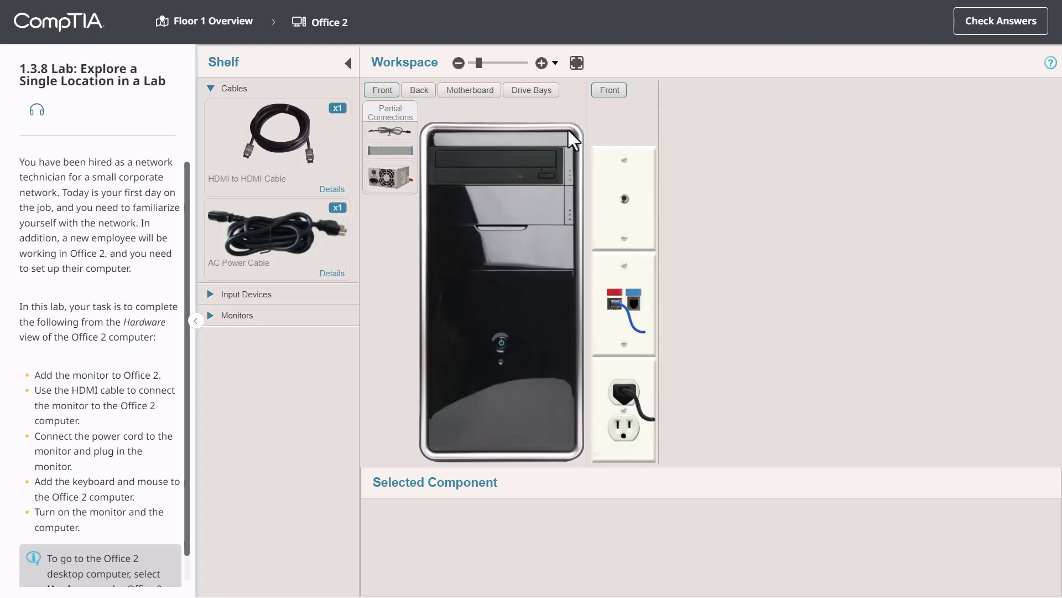
left_click(286, 217)
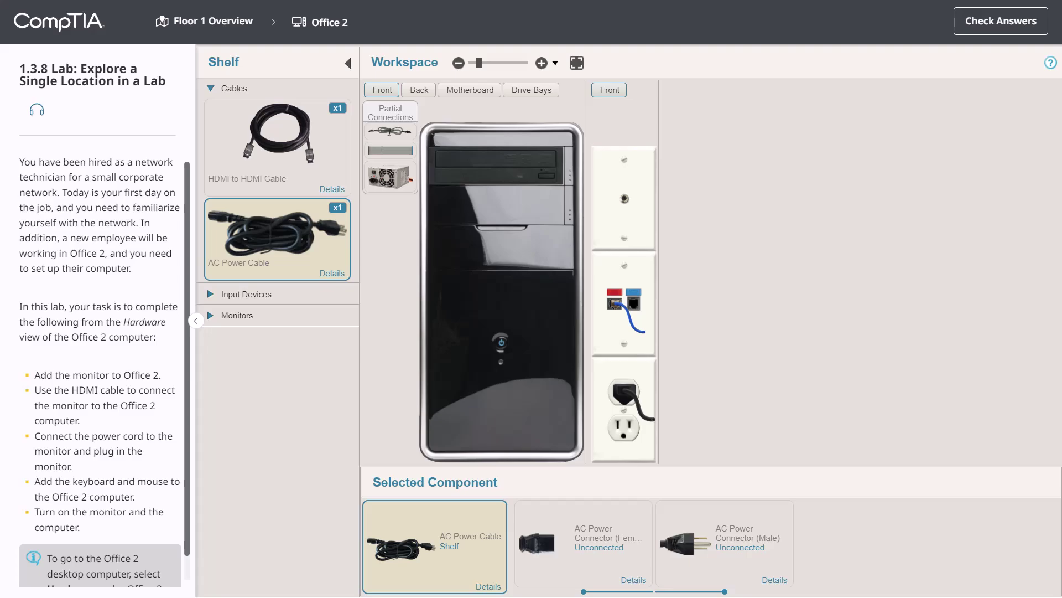
- Switch the shelf from Cables to Monitors and place the monitor beside the Office 2 tower
left_click(209, 88)
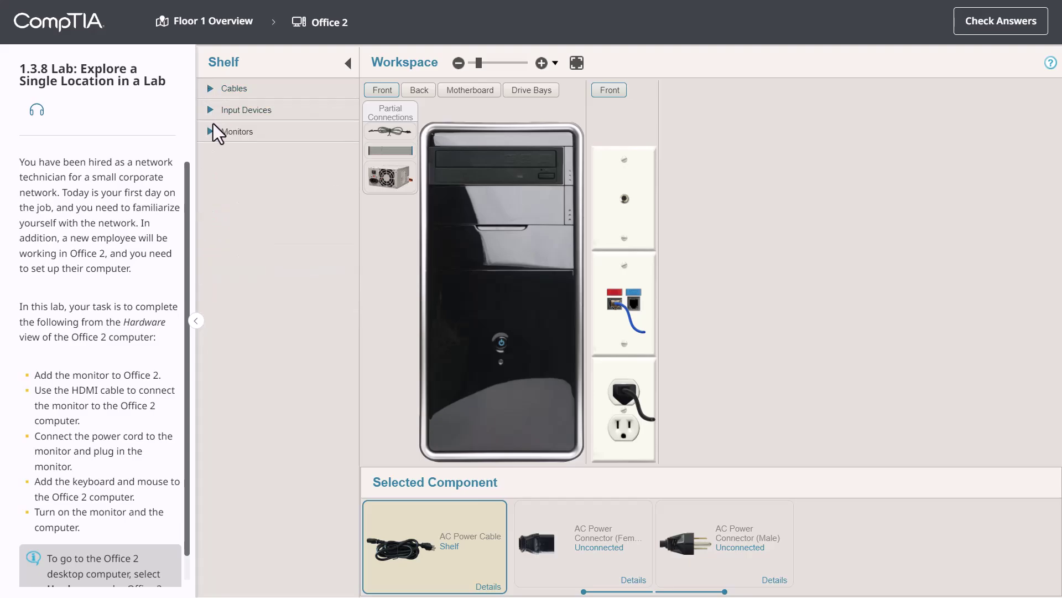
left_click(212, 131)
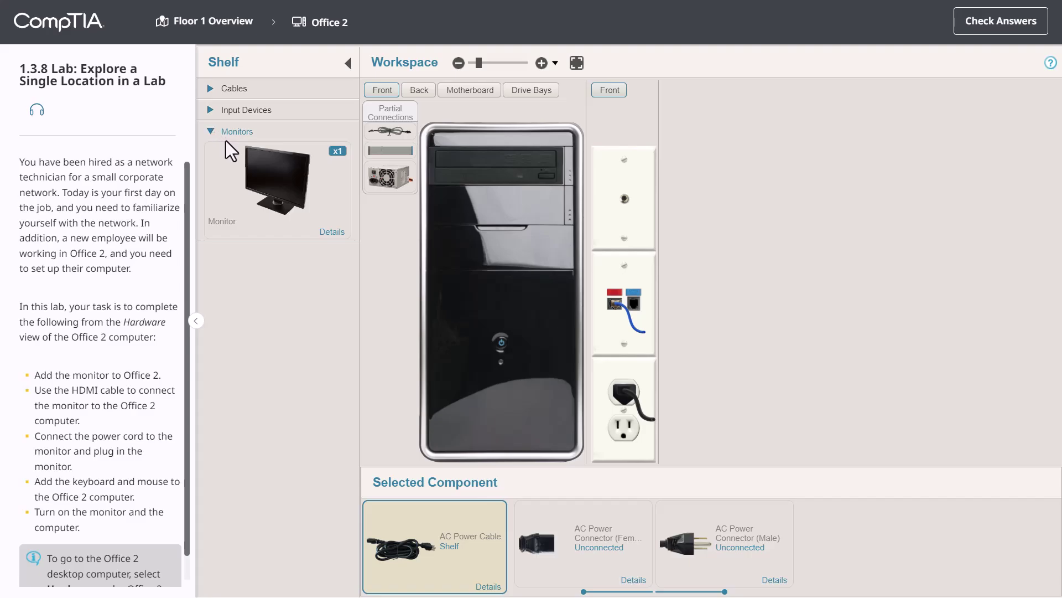
left_click_drag(250, 157, 590, 135)
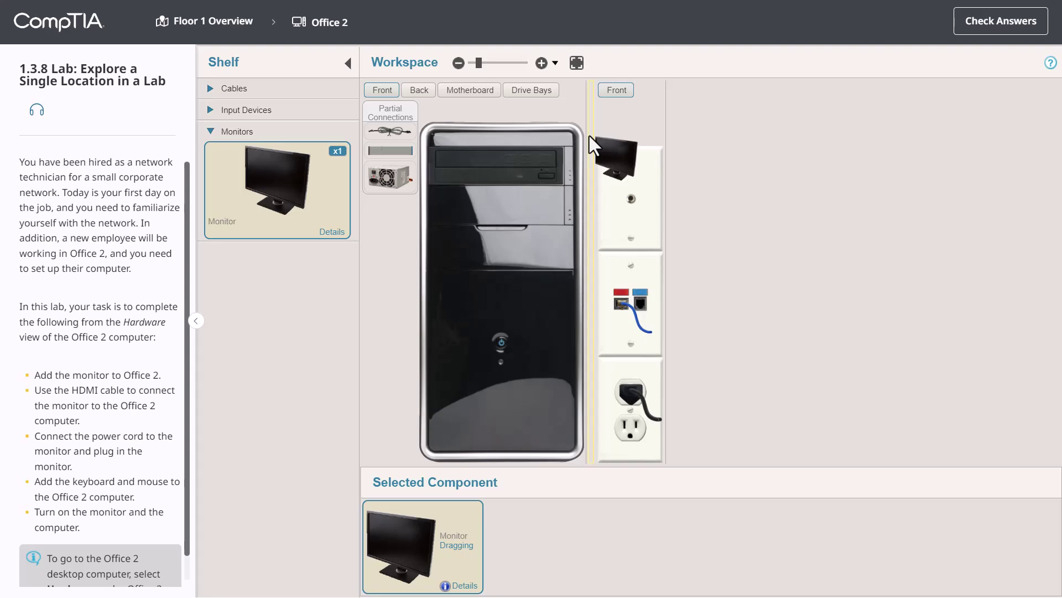
left_click_drag(588, 136, 590, 185)
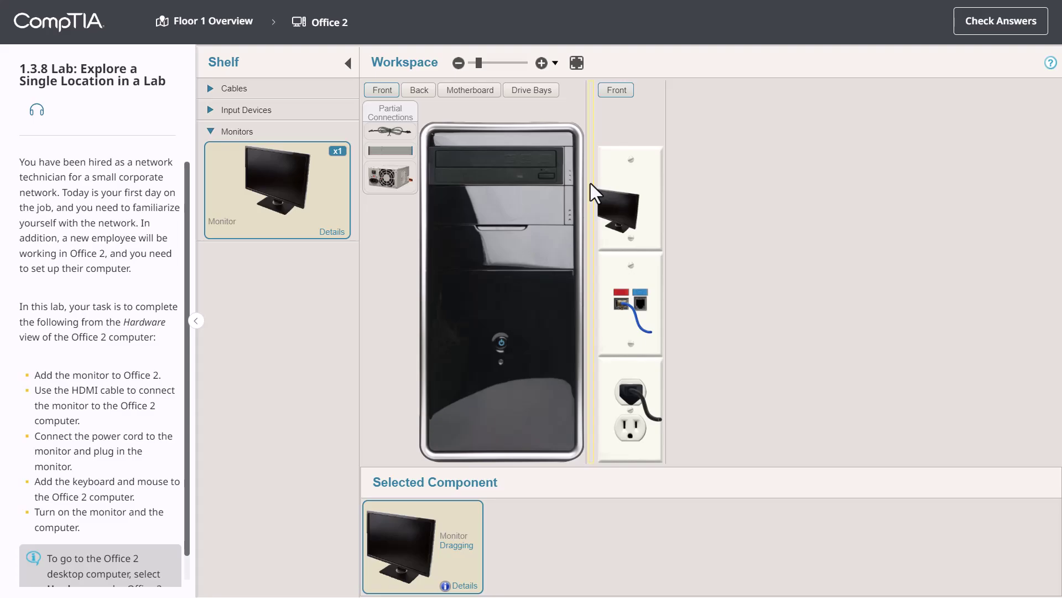
left_click_drag(590, 184, 590, 182)
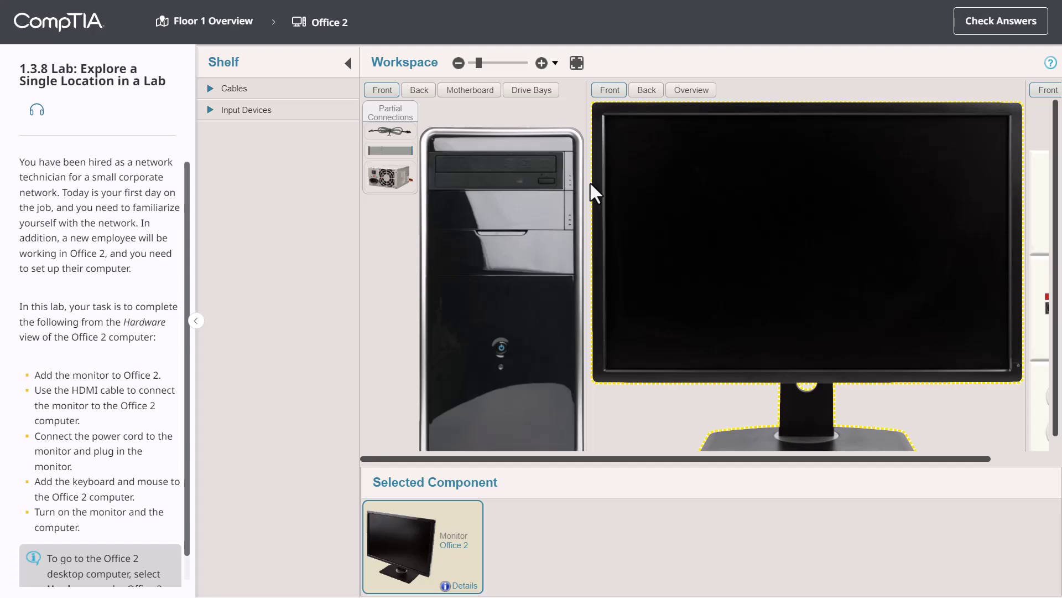
left_click_drag(617, 209, 1005, 247)
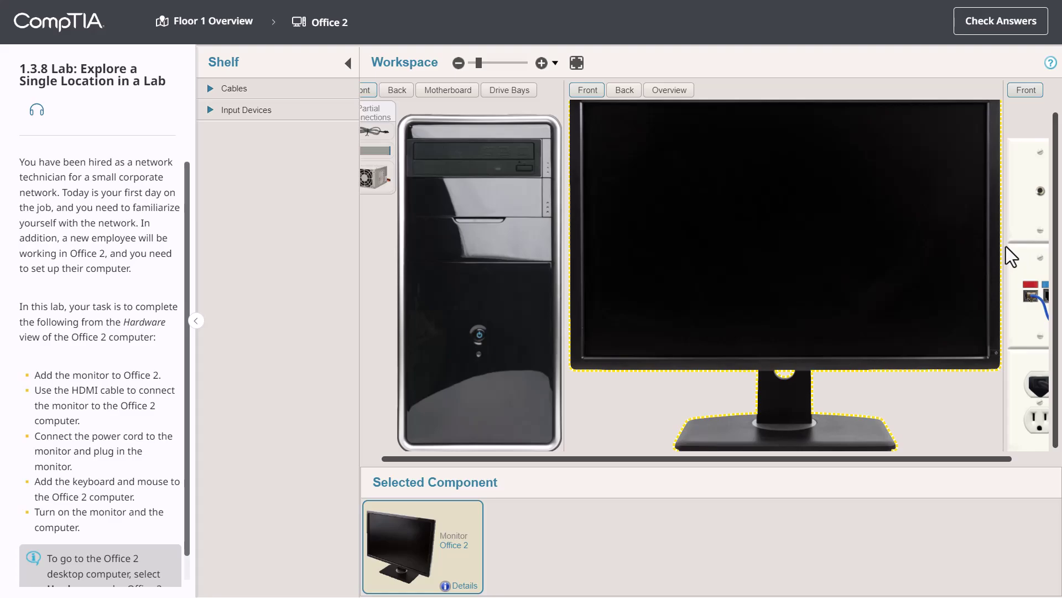
left_click(402, 89)
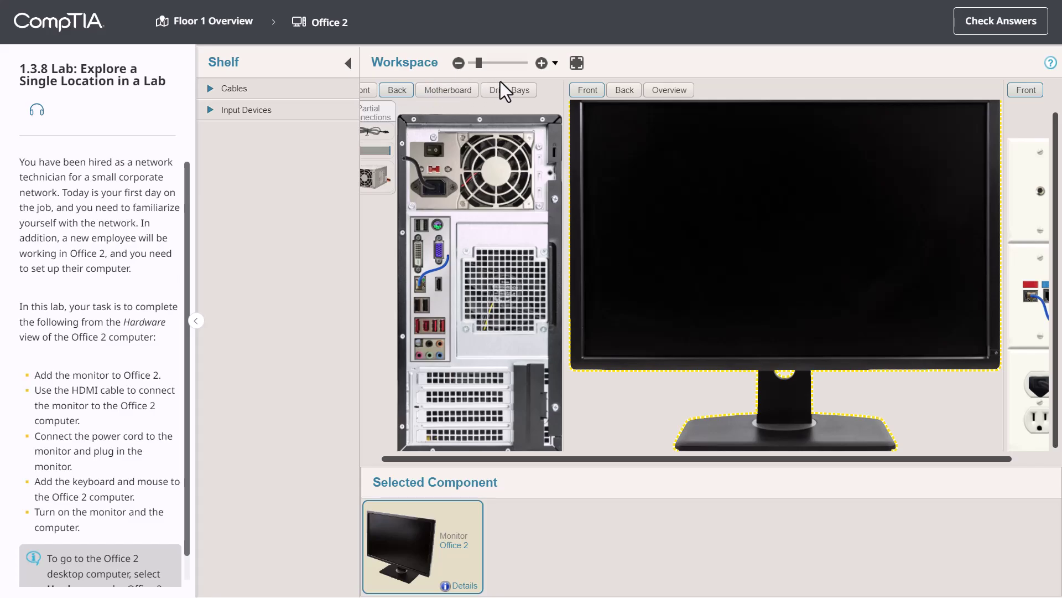
left_click(625, 89)
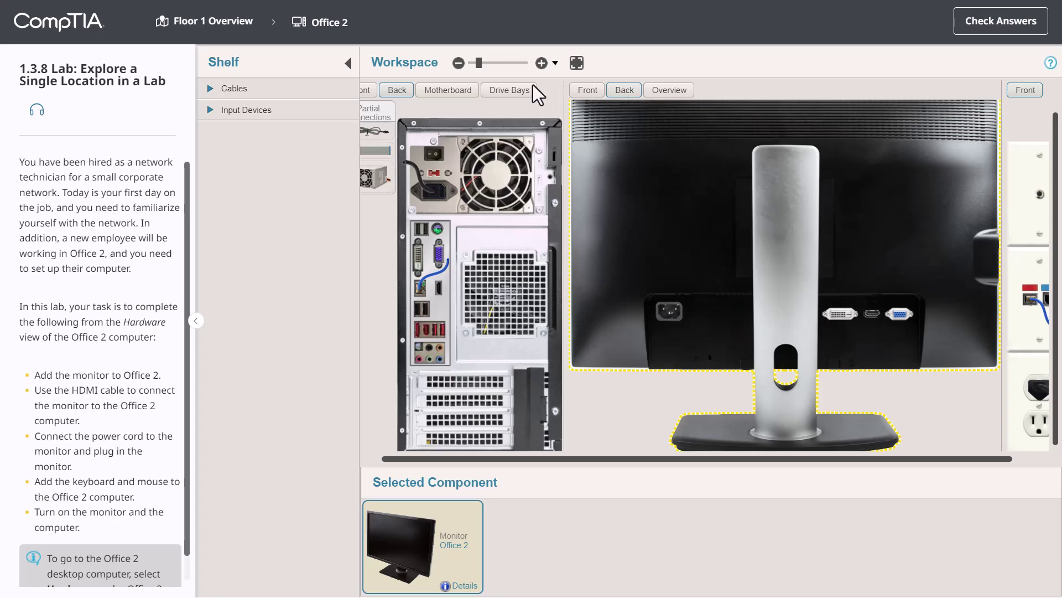
left_click(234, 90)
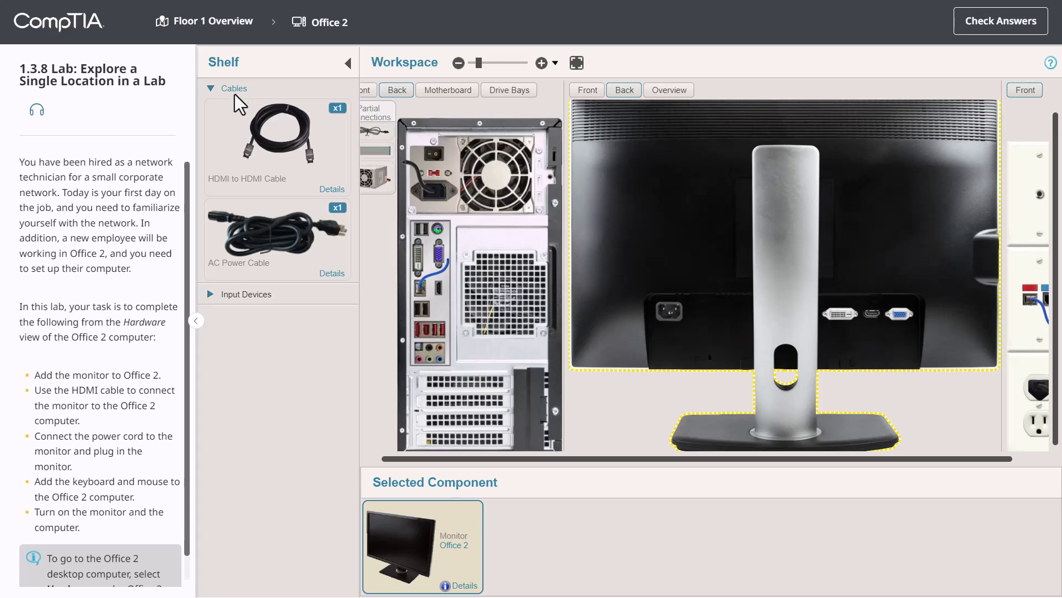
- Plug one end of the HDMI to HDMI cable into the monitor's HDMI port
left_click(241, 134)
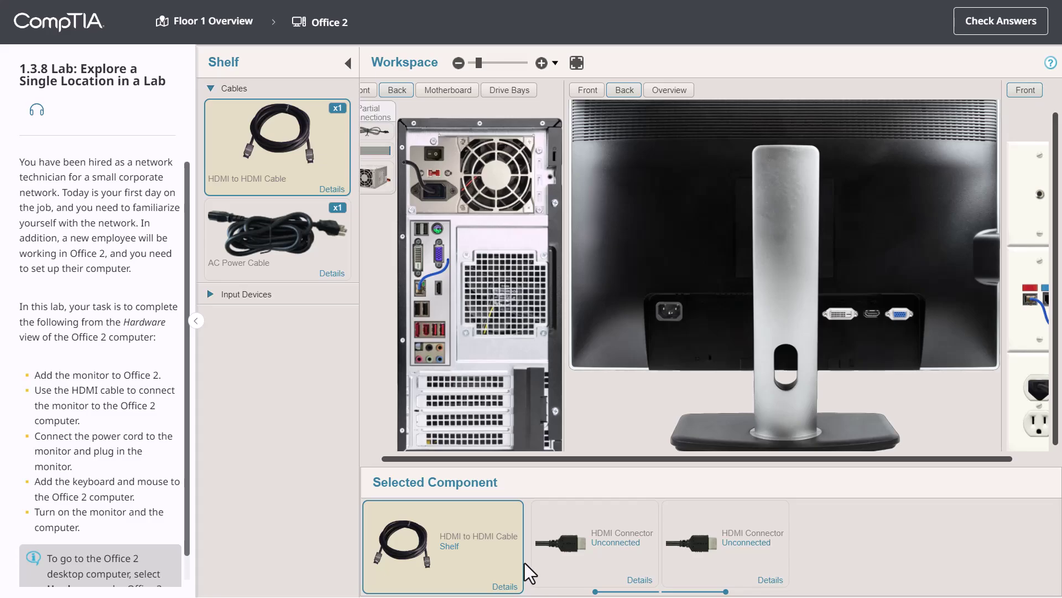
left_click(708, 560)
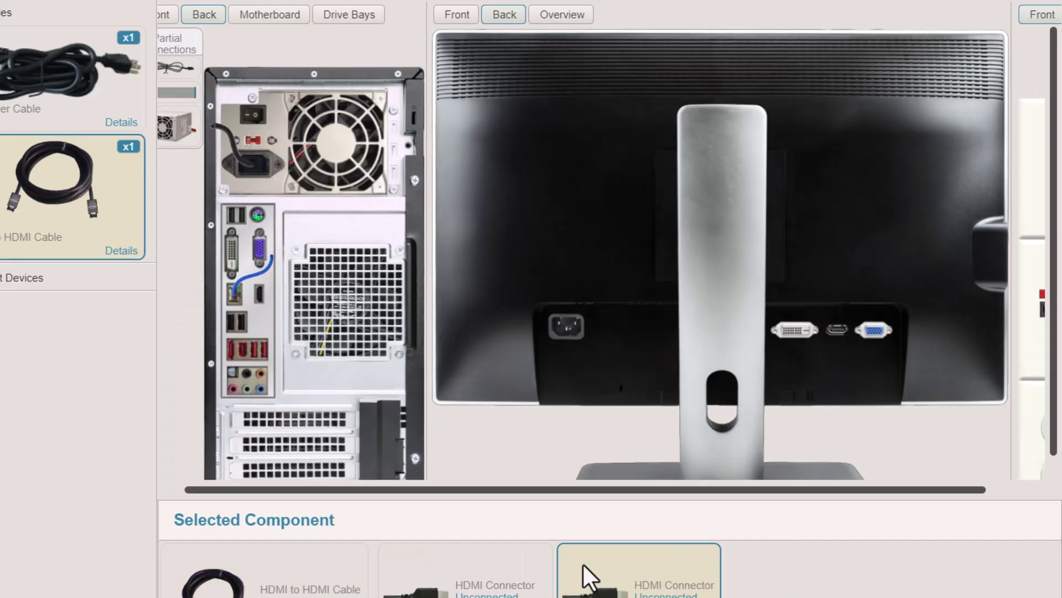
left_click_drag(600, 546, 867, 307)
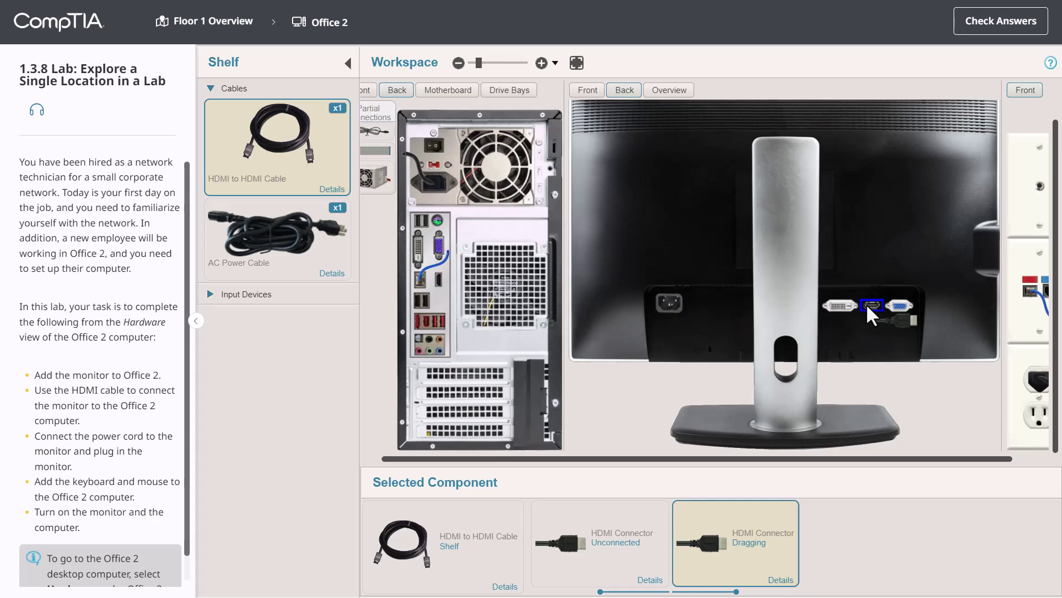
left_click_drag(867, 306, 867, 306)
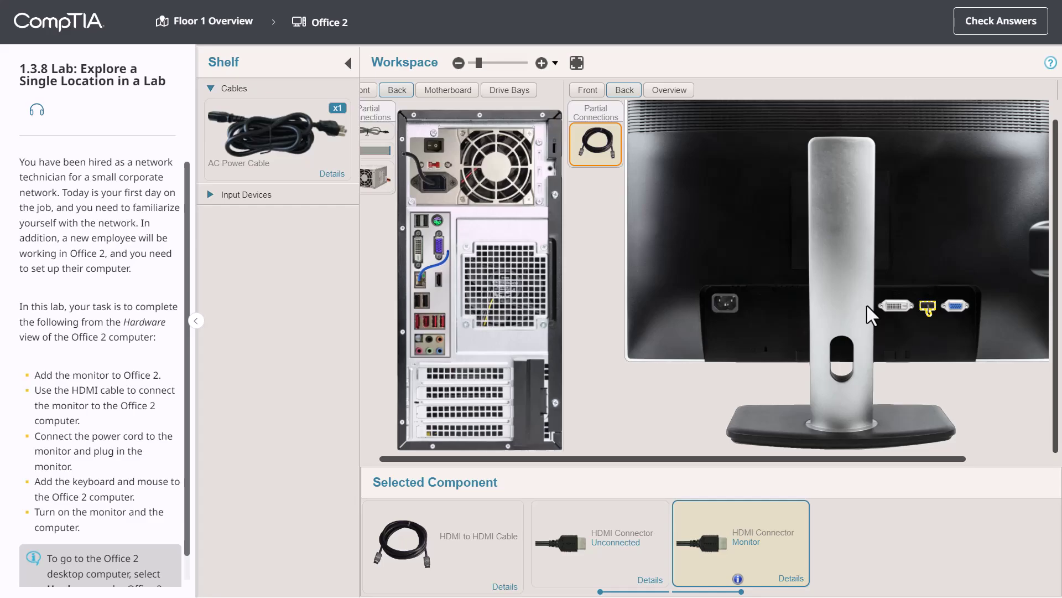
- Plug the HDMI cable's free end into the Office 2 computer's motherboard
left_click(600, 541)
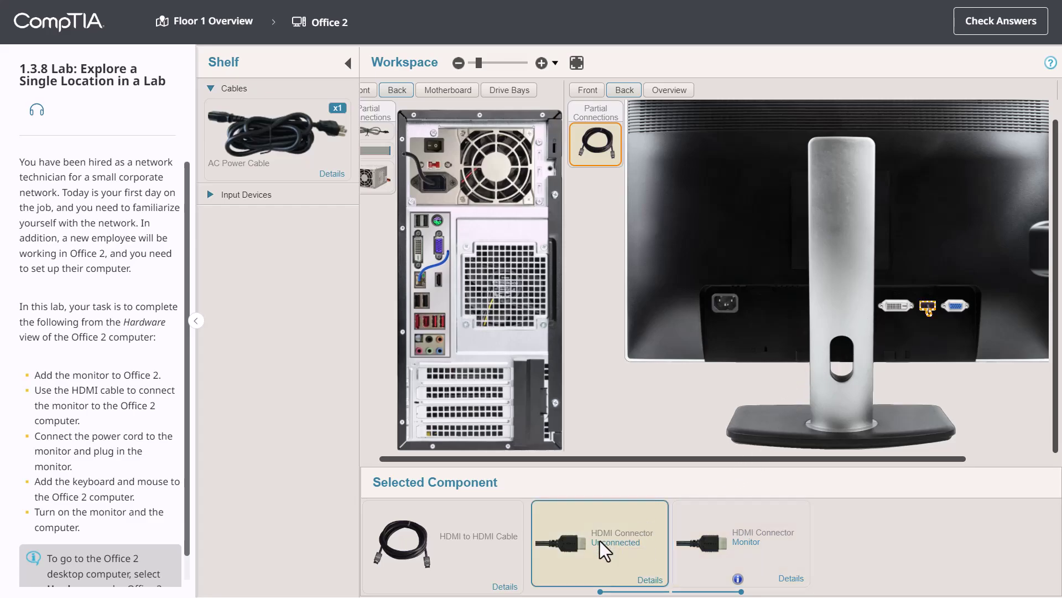
left_click_drag(601, 543, 436, 272)
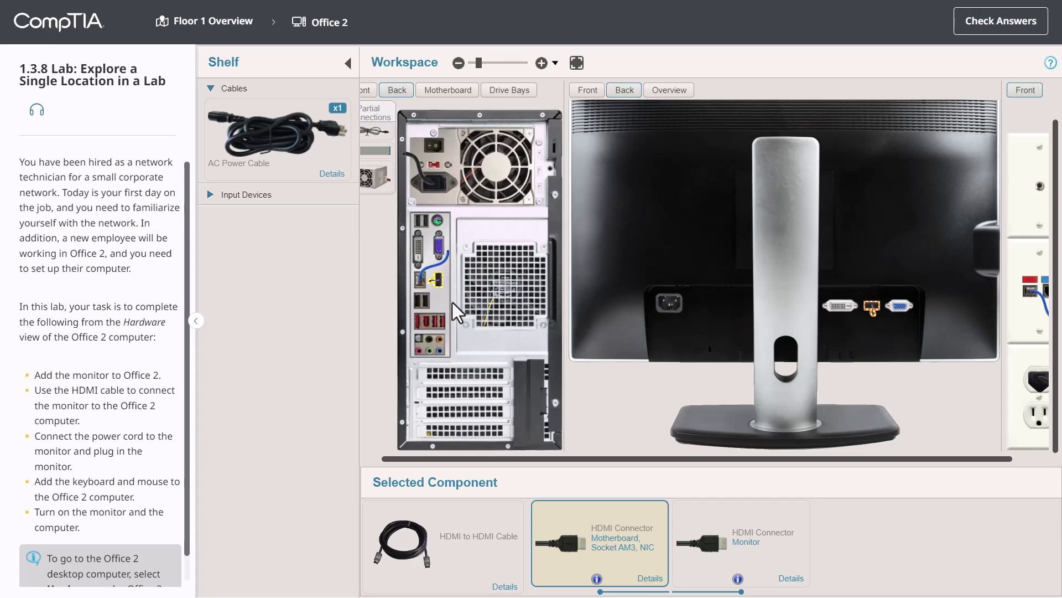
- Unplug the HDMI end from the computer and reseat it in the motherboard's HDMI port
left_click_drag(455, 314, 447, 325)
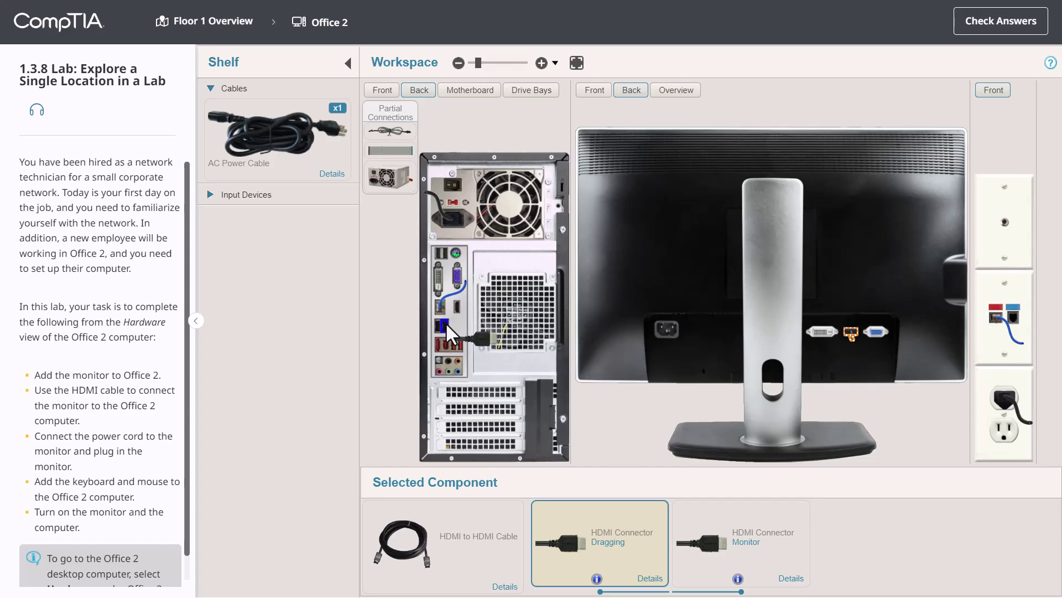
left_click_drag(446, 324, 449, 325)
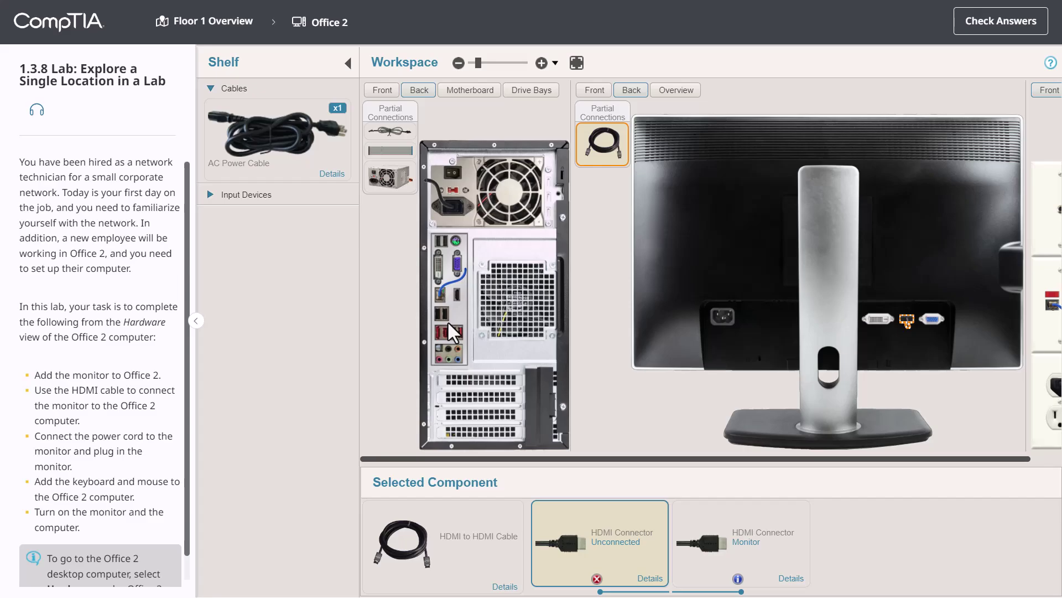
left_click_drag(553, 517, 456, 297)
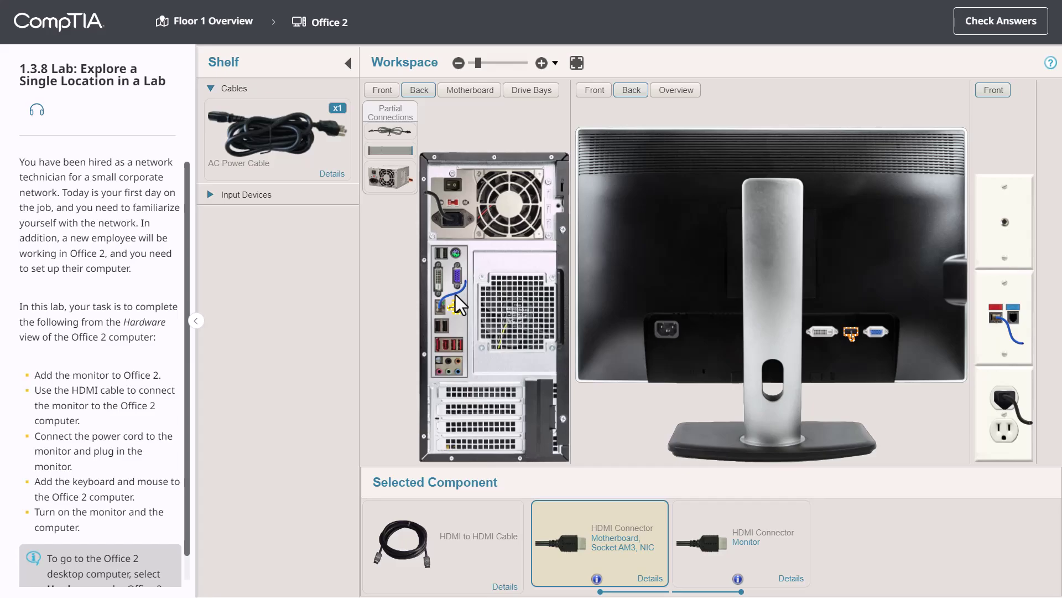
- Connect the AC power cord's female end to the monitor and its male end to the wall outlet
left_click_drag(268, 167, 674, 335)
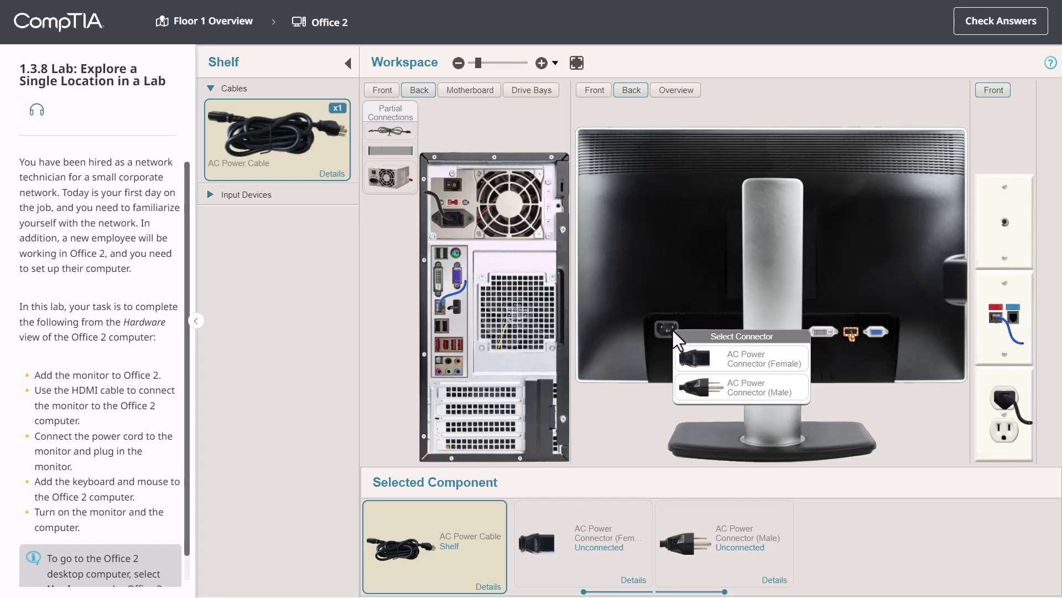
left_click(702, 364)
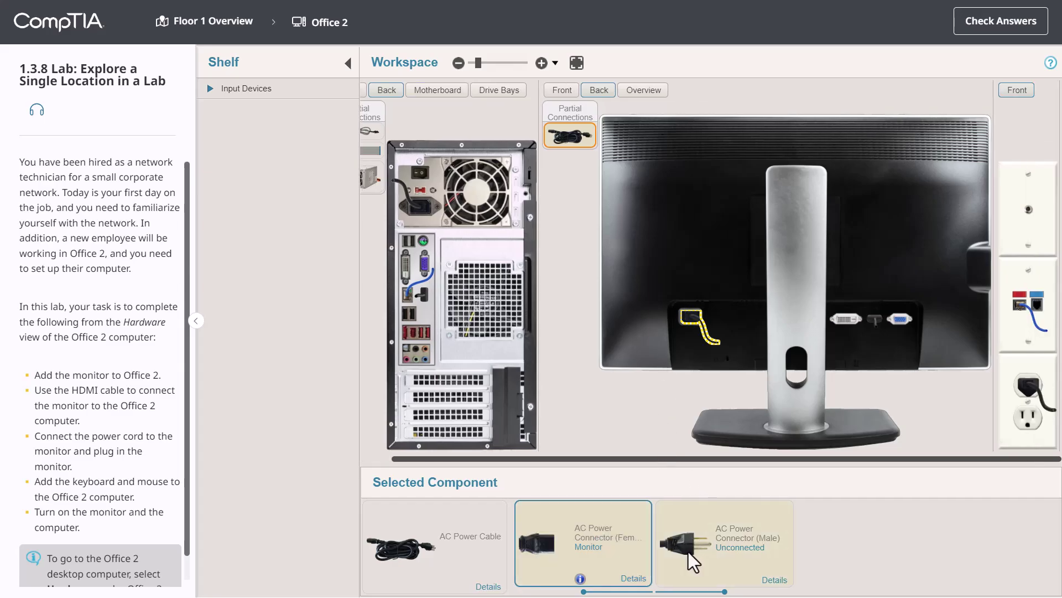
left_click_drag(692, 556, 1032, 429)
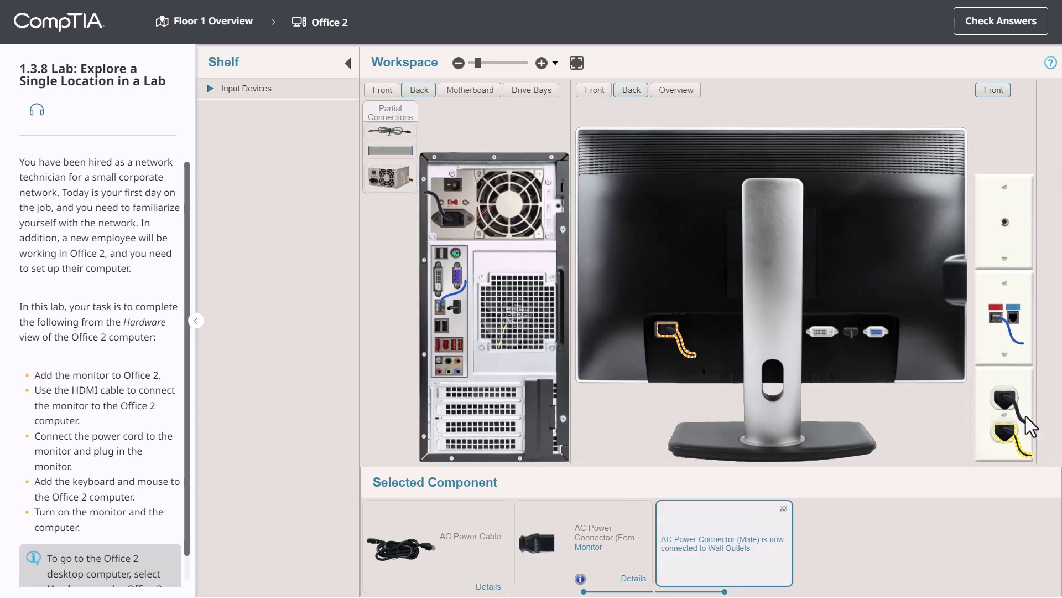
- Add the keyboard and Mouse-2015 to Office 2 and plug both USB Type A connectors into the motherboard
left_click(260, 89)
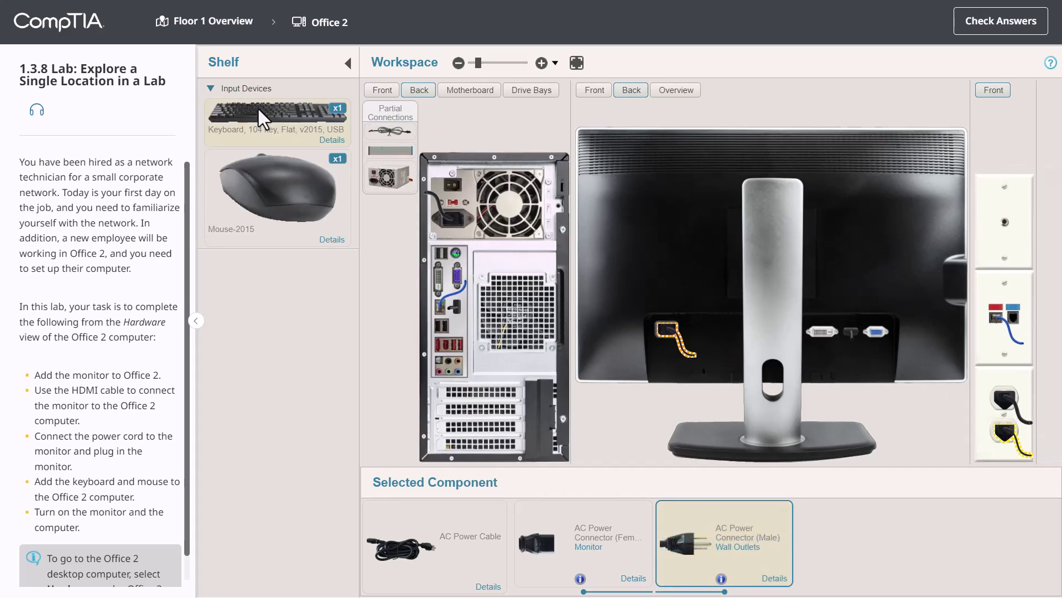
left_click_drag(276, 115, 974, 126)
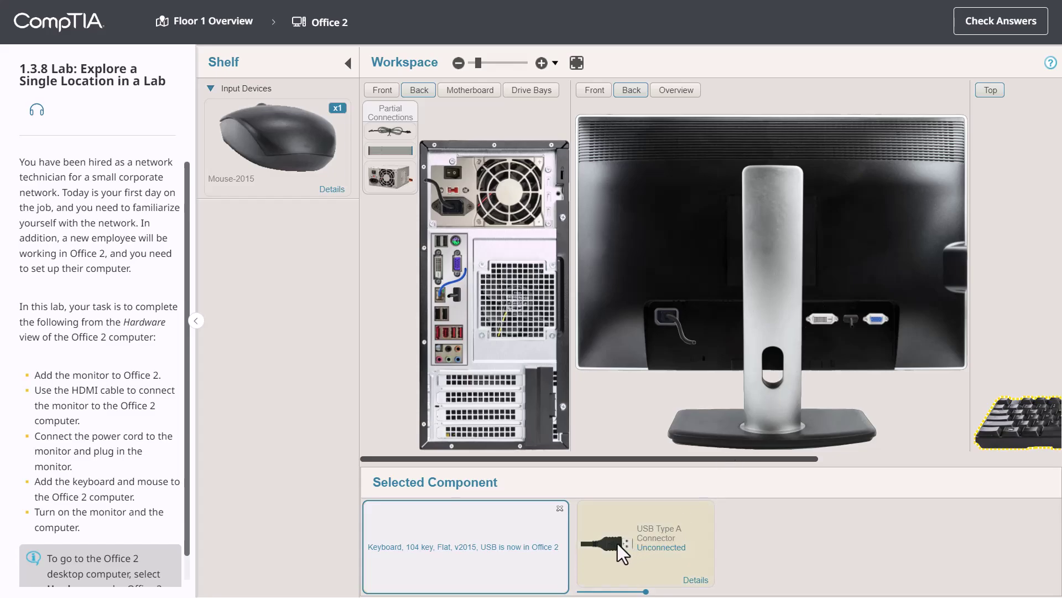
left_click_drag(618, 543, 444, 315)
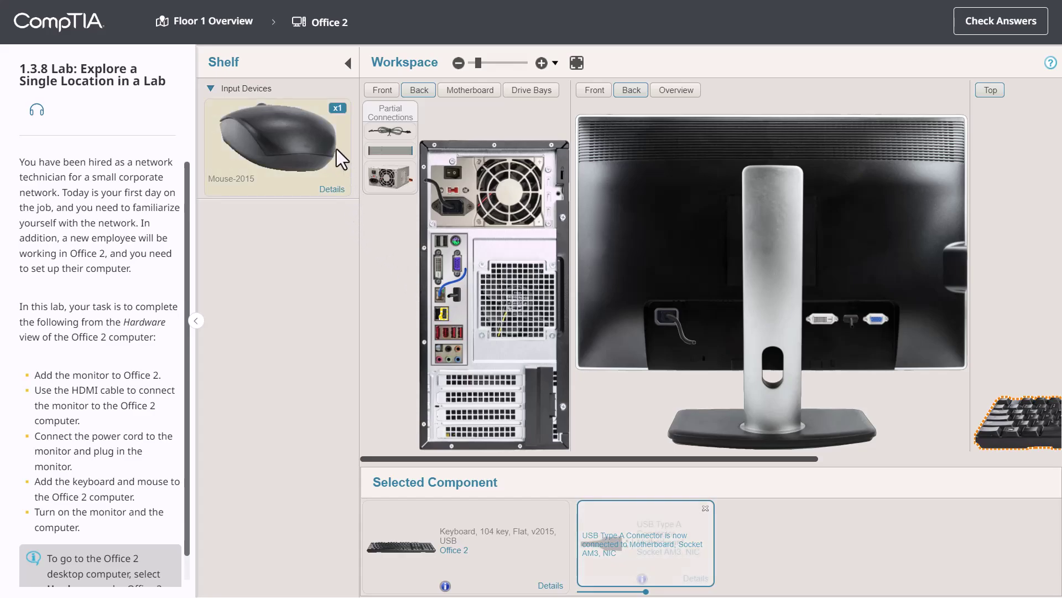
left_click_drag(335, 148, 974, 149)
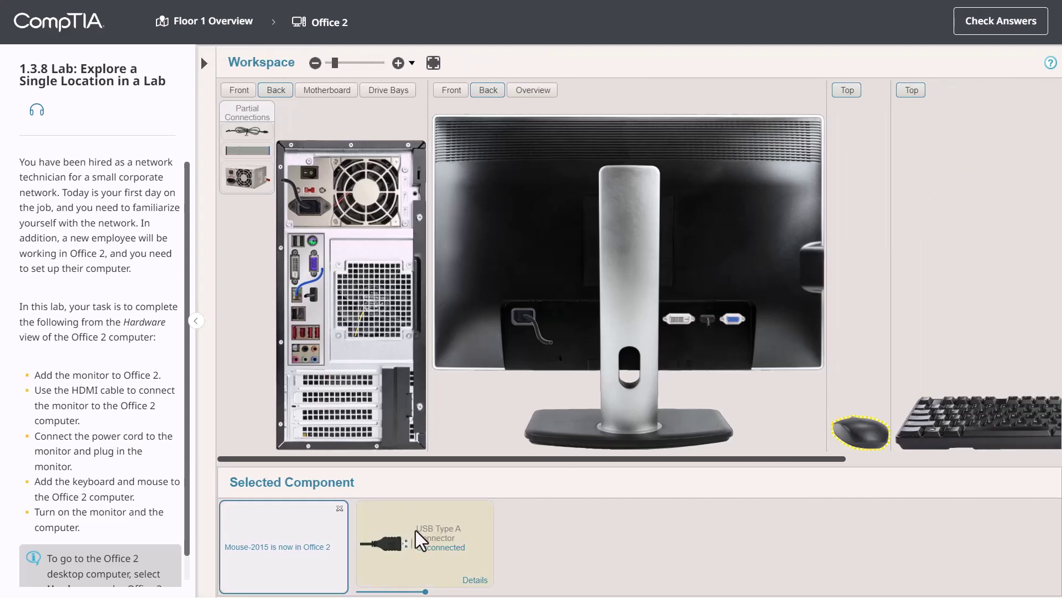
left_click_drag(394, 545, 294, 314)
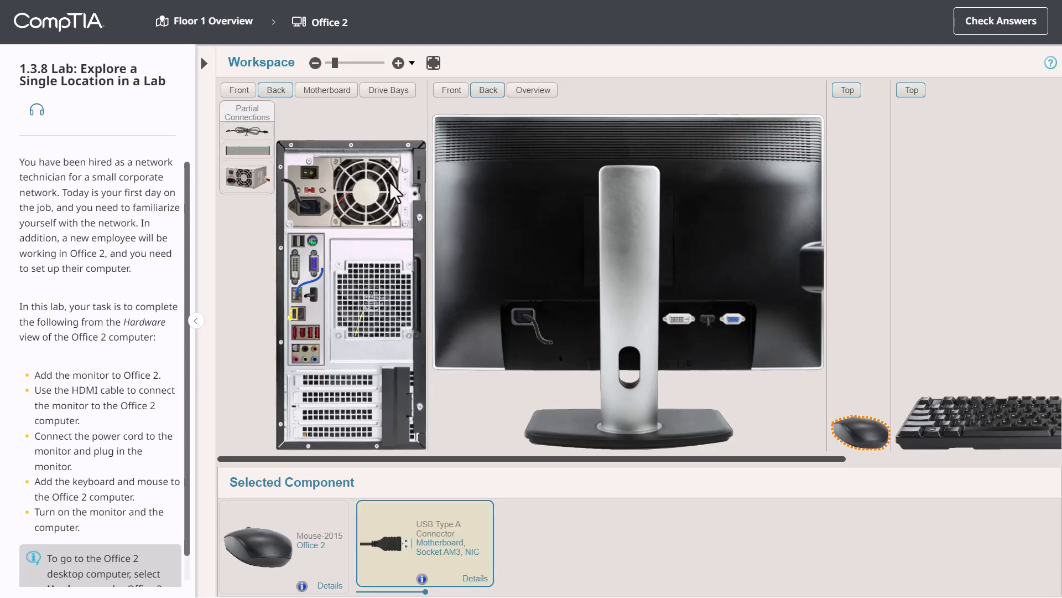
- Turn the monitor and computer to face front, power both on, and dismiss the startup message
left_click(452, 93)
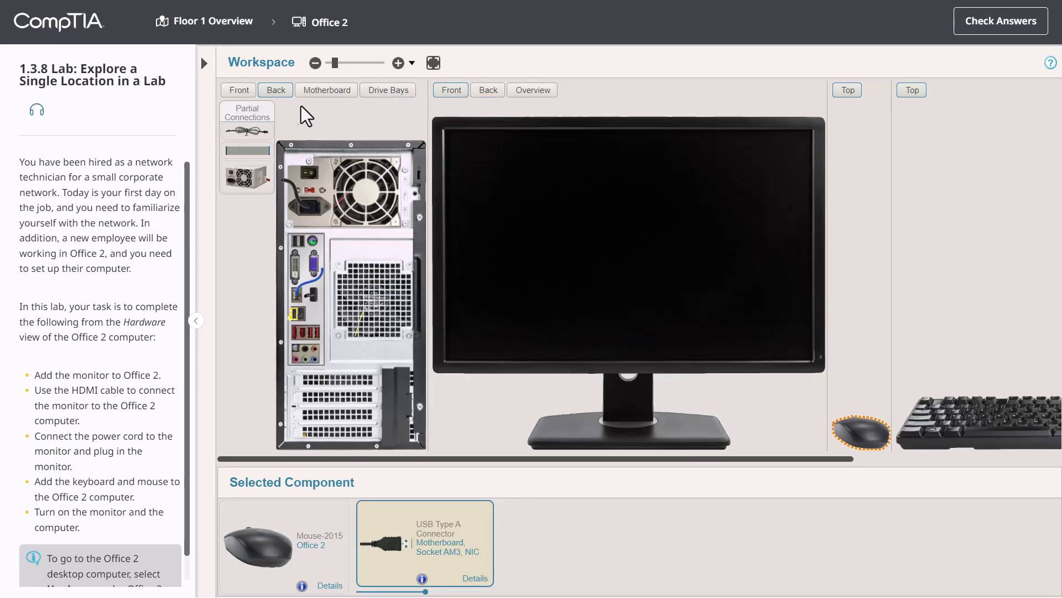
left_click(244, 93)
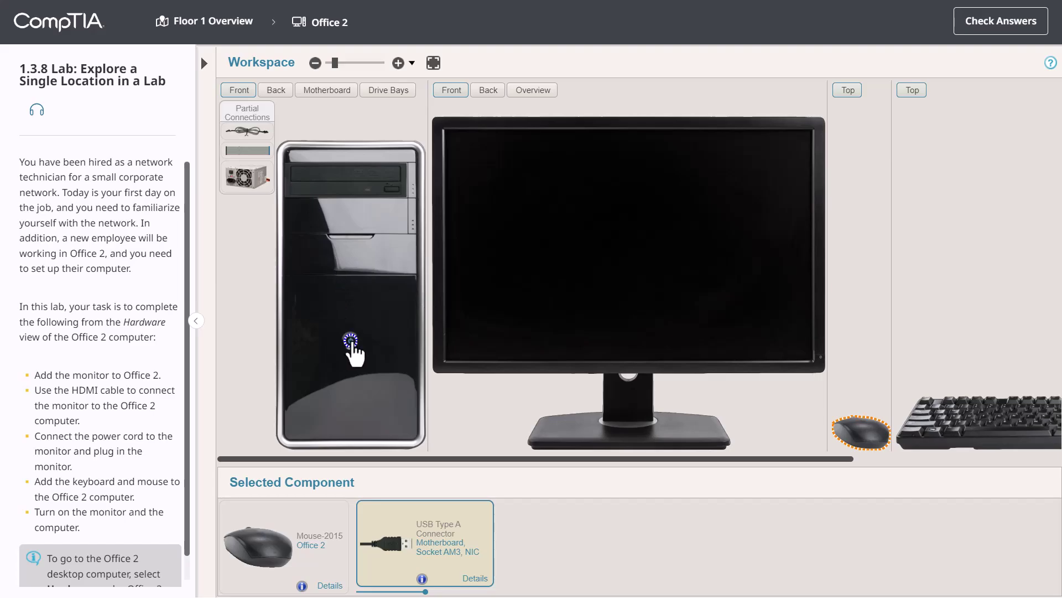
left_click(350, 340)
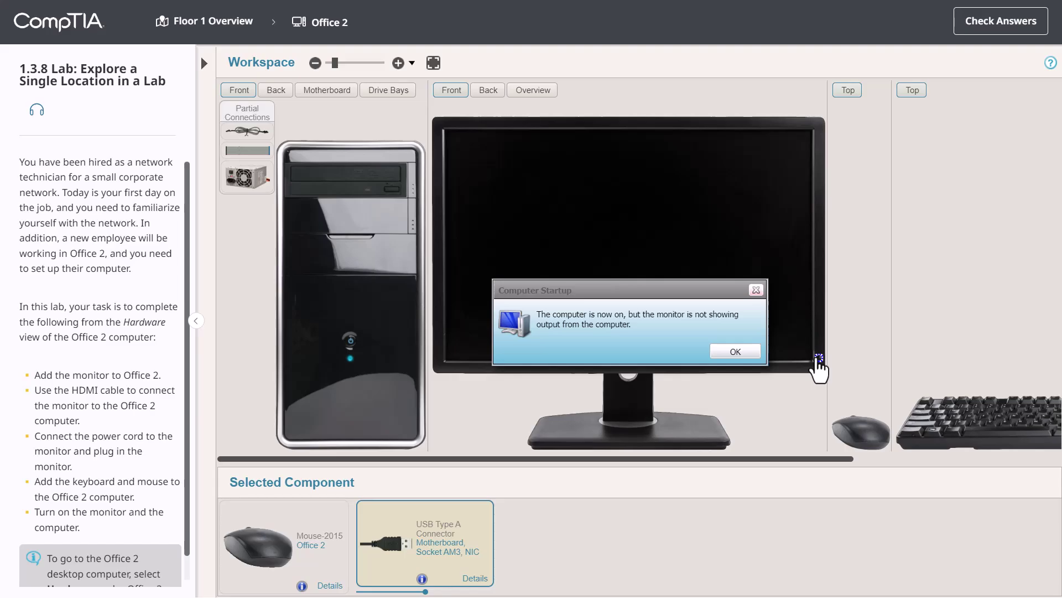
left_click(819, 358)
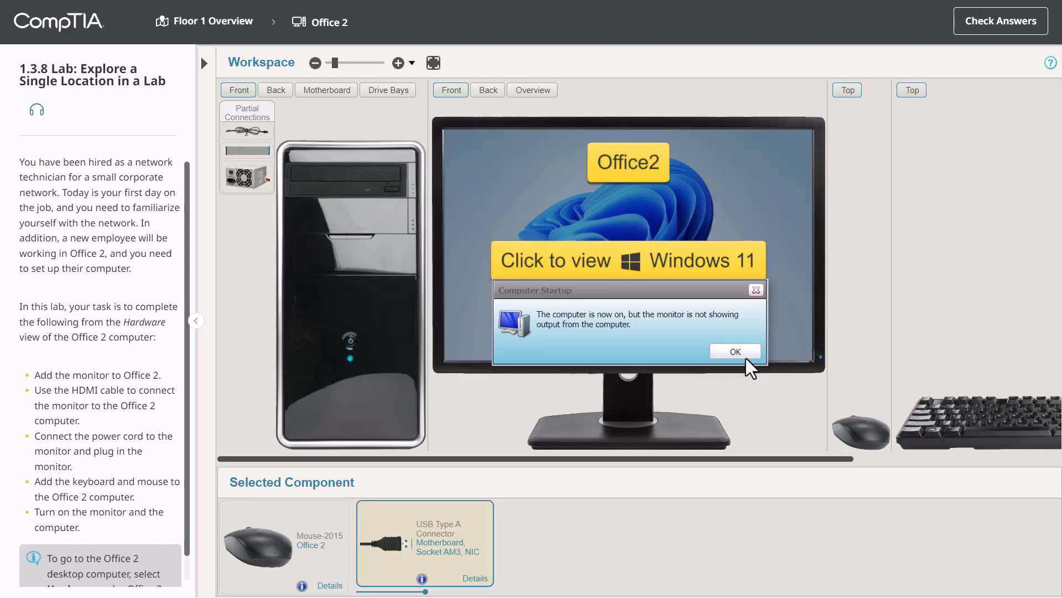
left_click(742, 355)
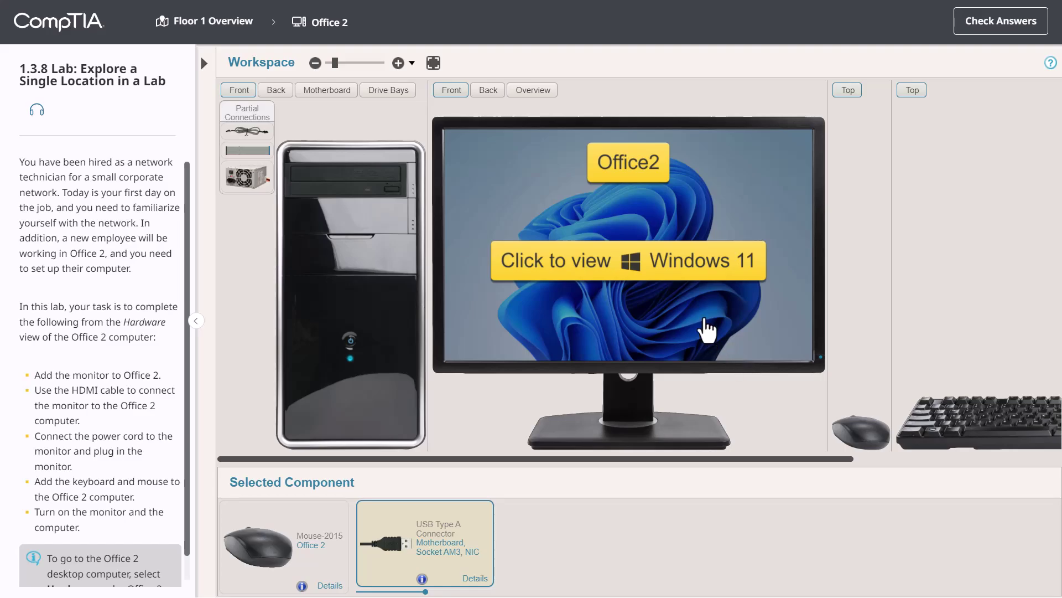
- Bring up the Office2 Windows 11 desktop, open its pinned apps list, and try the Photos app
left_click(706, 330)
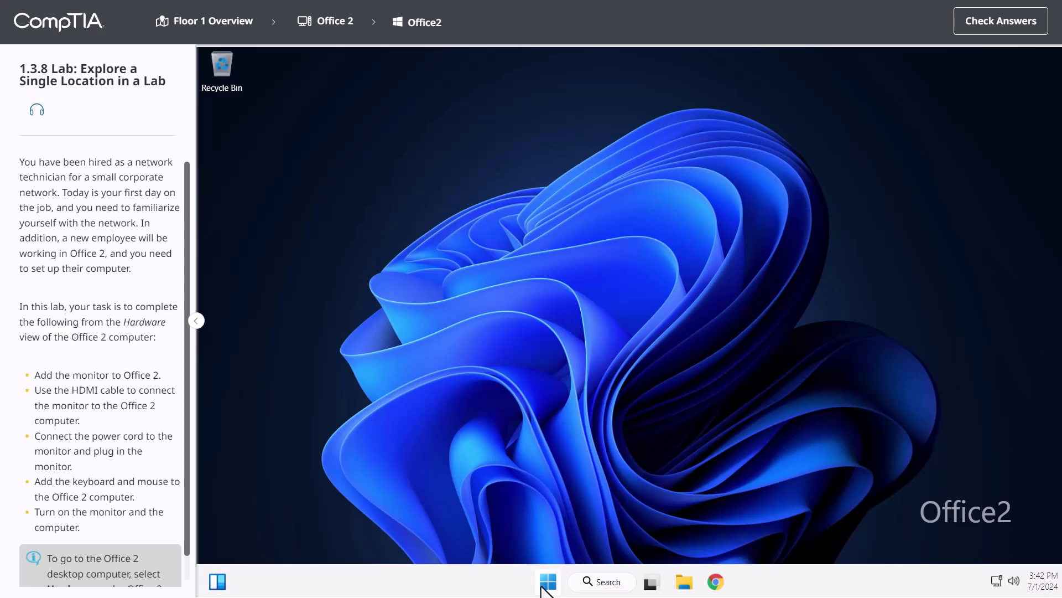
left_click(547, 587)
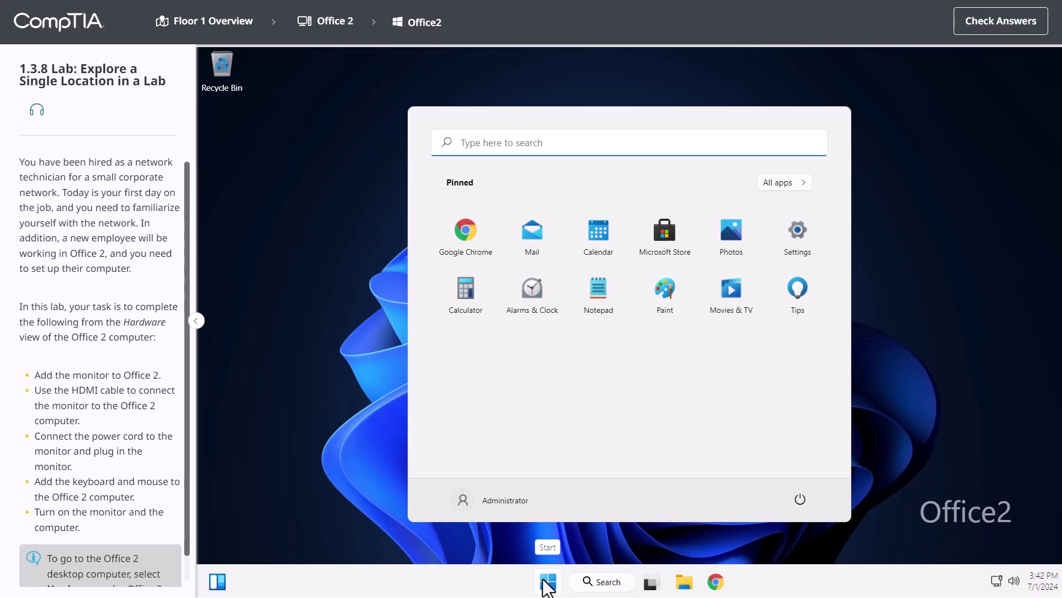
left_click(728, 232)
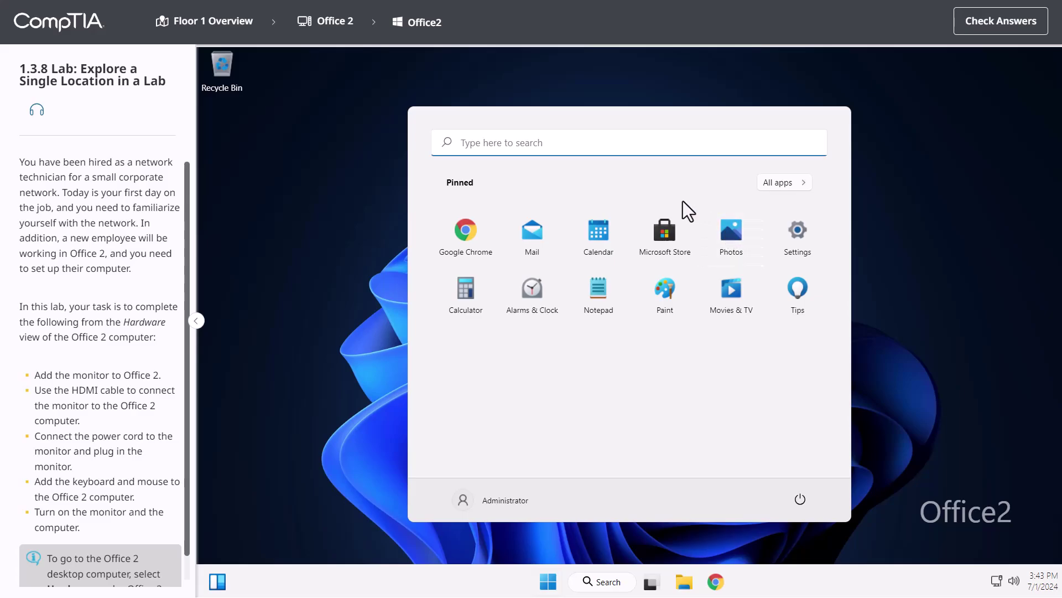
- Go back through the Floor 1 Overview and reopen the Office 2 hardware view
left_click(323, 25)
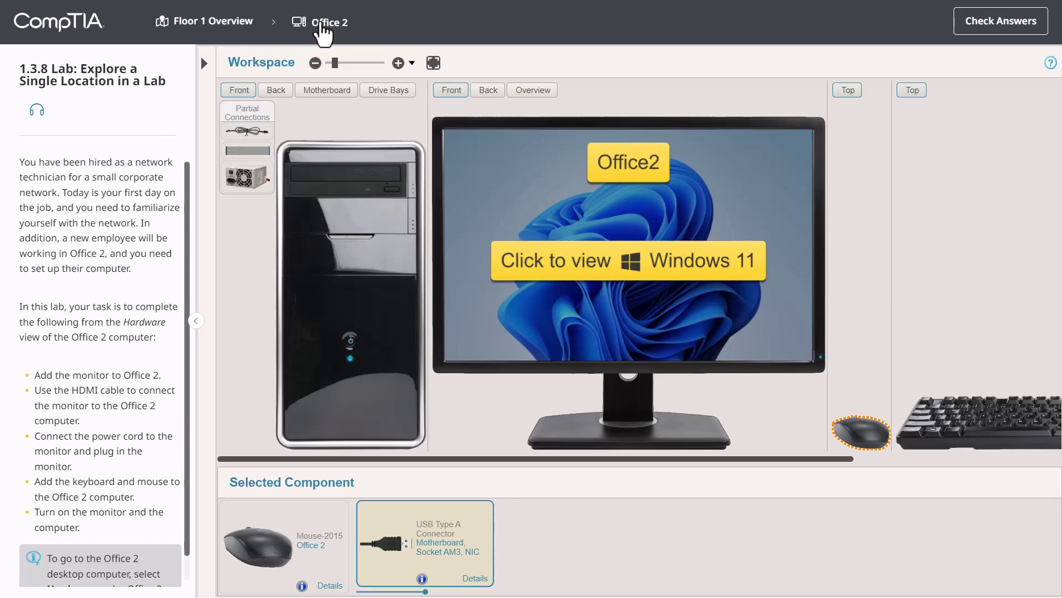
left_click(238, 35)
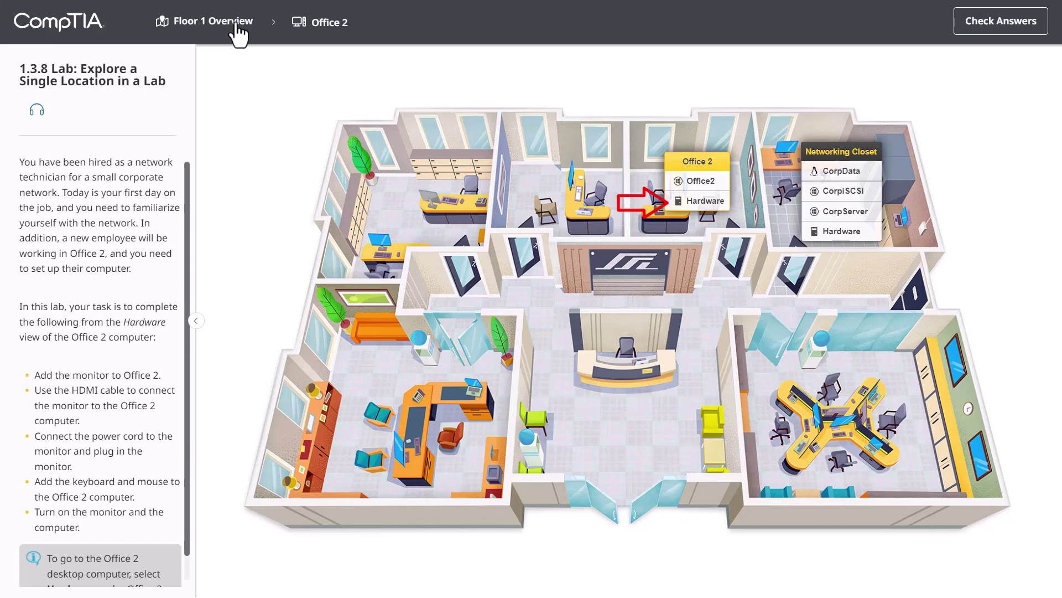
left_click(706, 202)
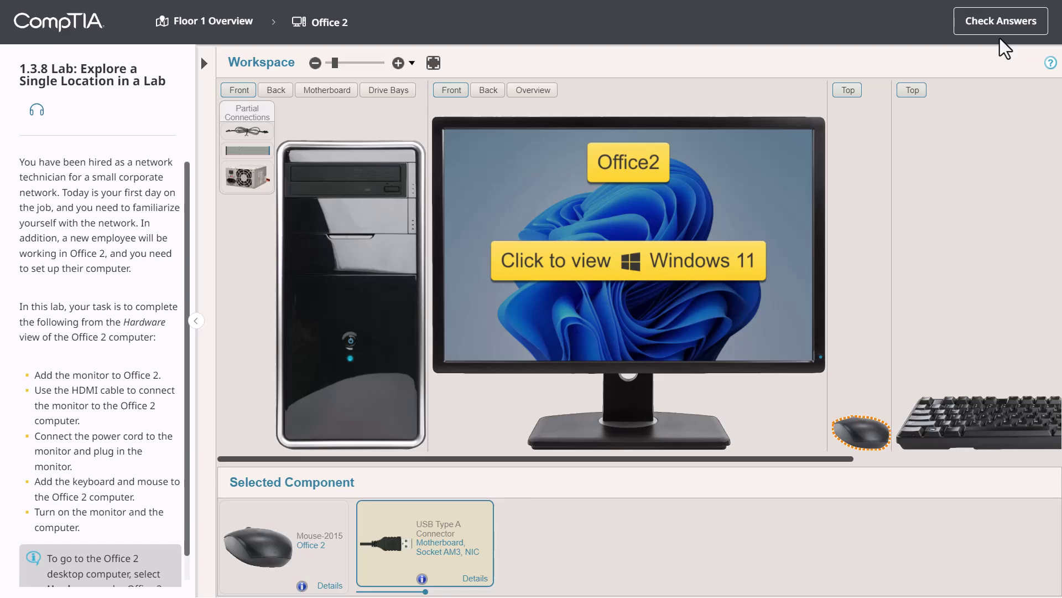
- Check the lab answers, review the failed task's details, and keep working
left_click(960, 29)
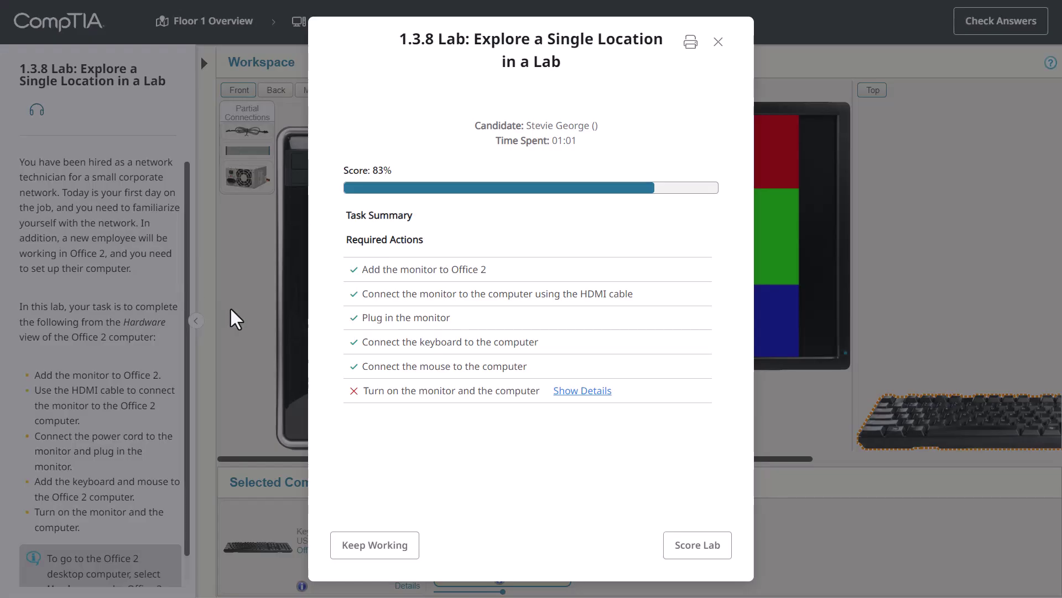
left_click(588, 392)
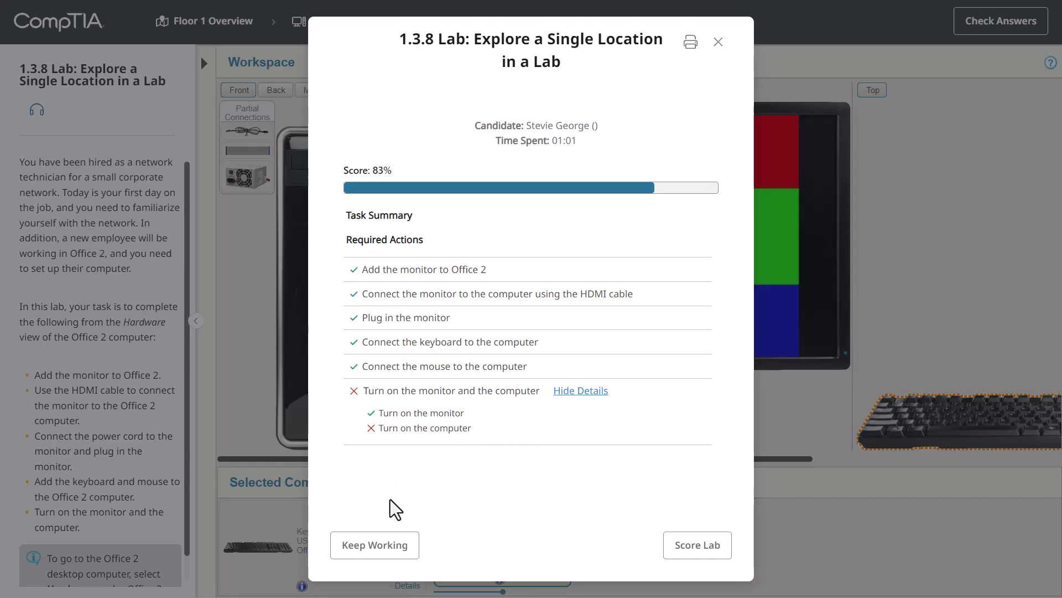
left_click(372, 547)
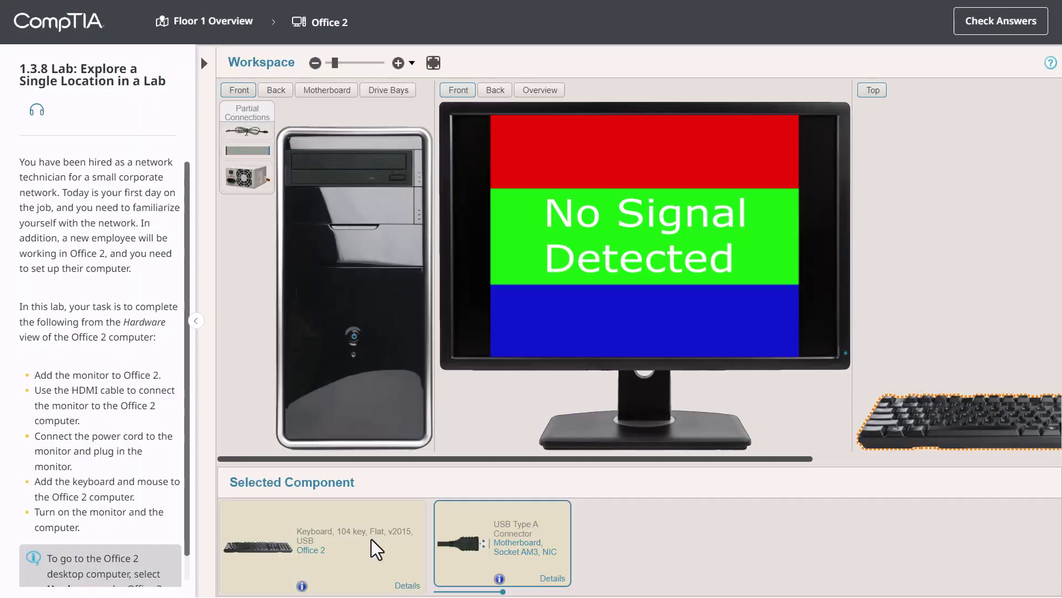
- Power on the Office 2 computer, recheck answers, and submit the lab for a score
left_click(355, 347)
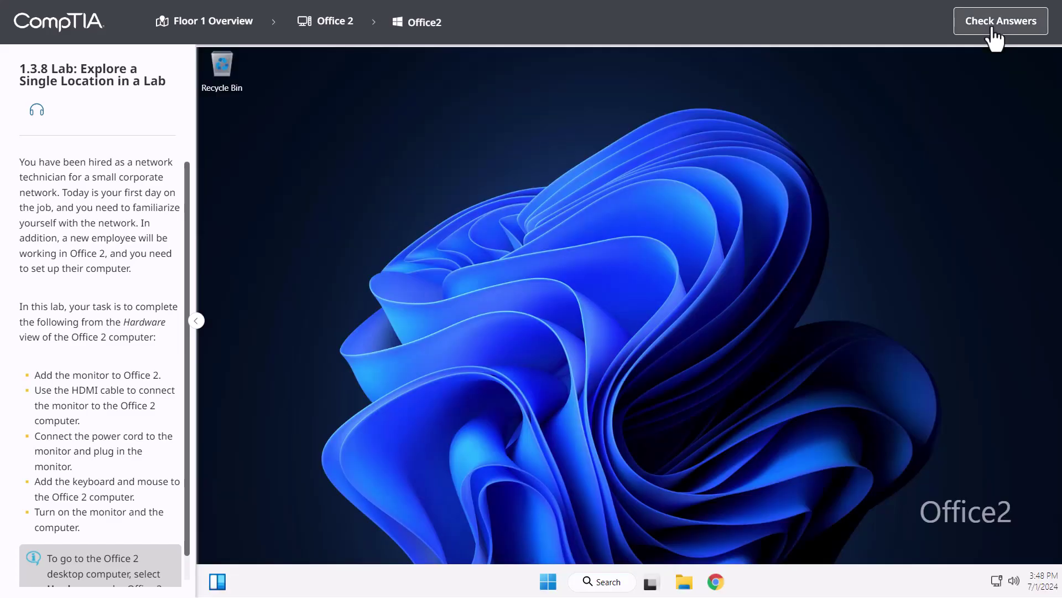
left_click(994, 22)
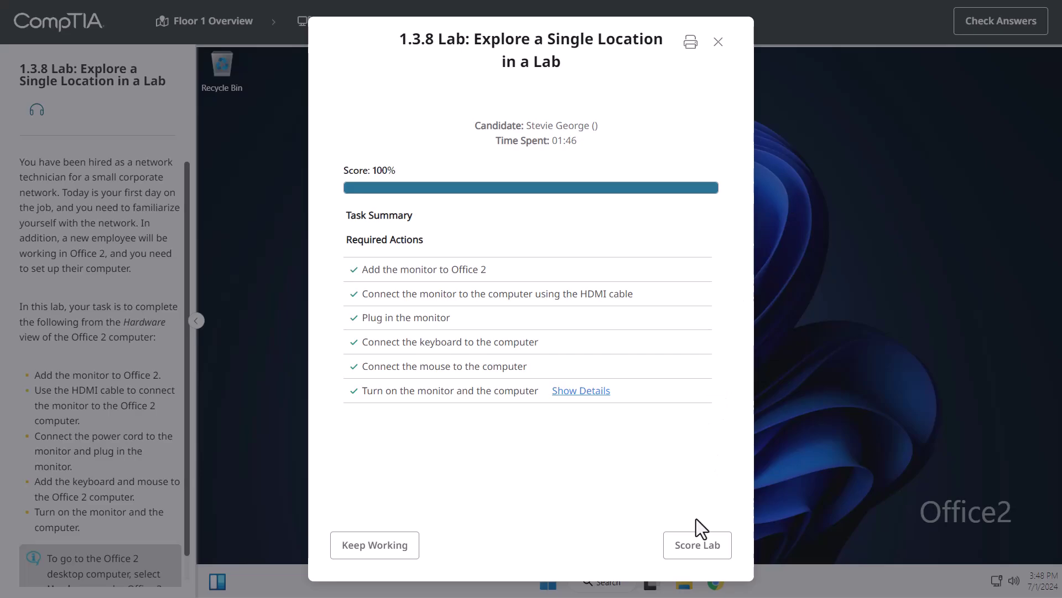
left_click(698, 549)
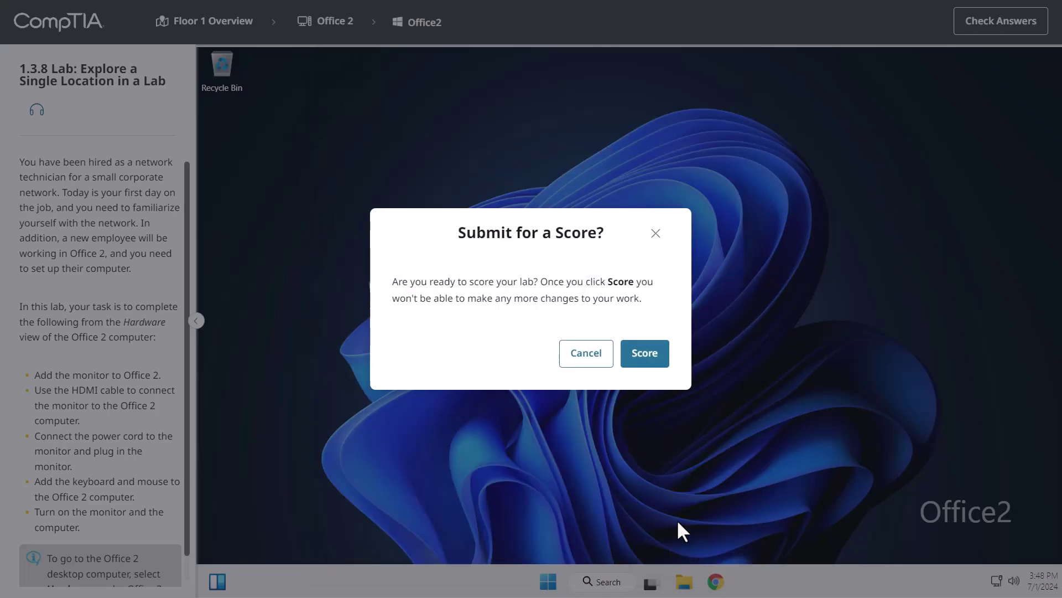
left_click(641, 356)
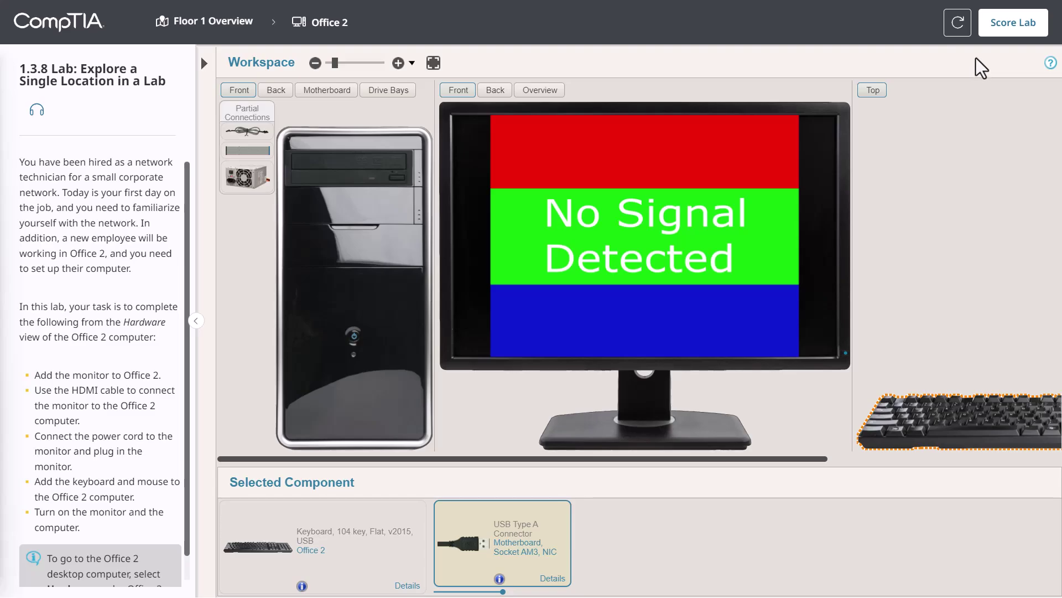
- Submit the lab with Score Lab and confirm to get the 83% score report
left_click(1002, 32)
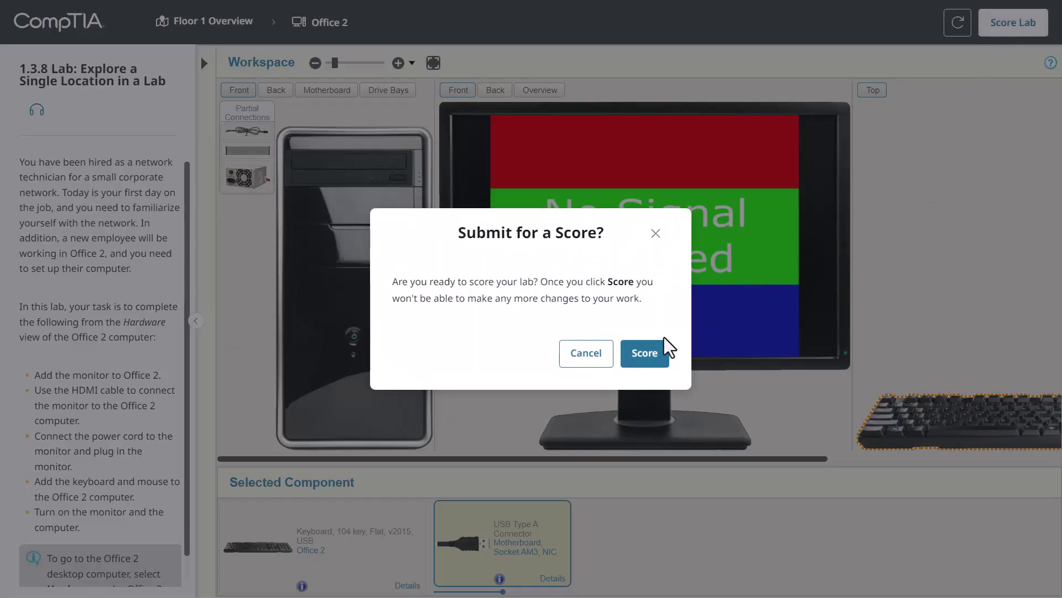
left_click(645, 353)
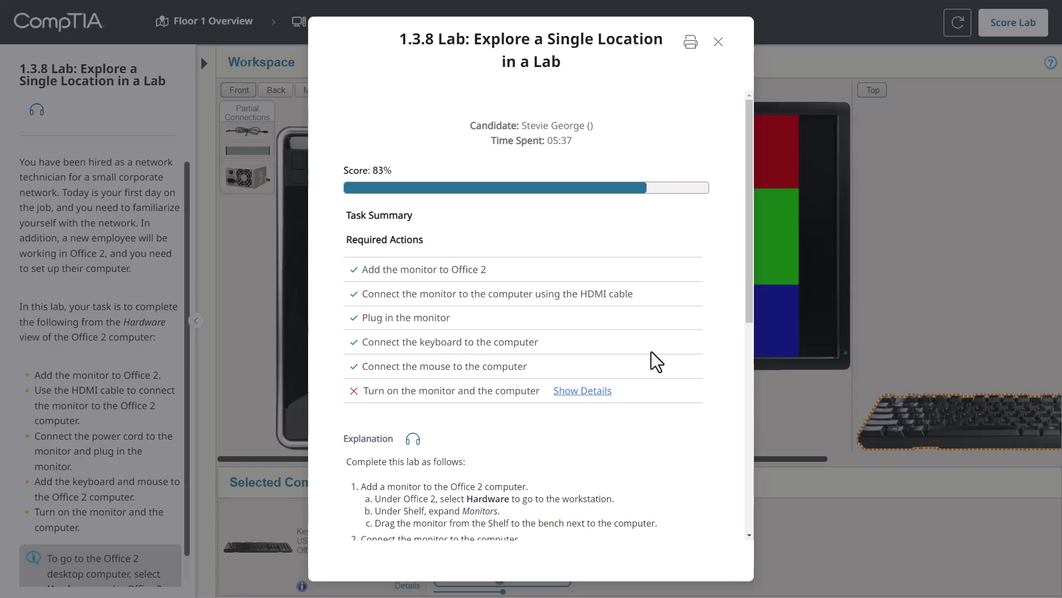
- Expand the failed power-on task's details and read through the Explanation walkthrough
left_click(607, 392)
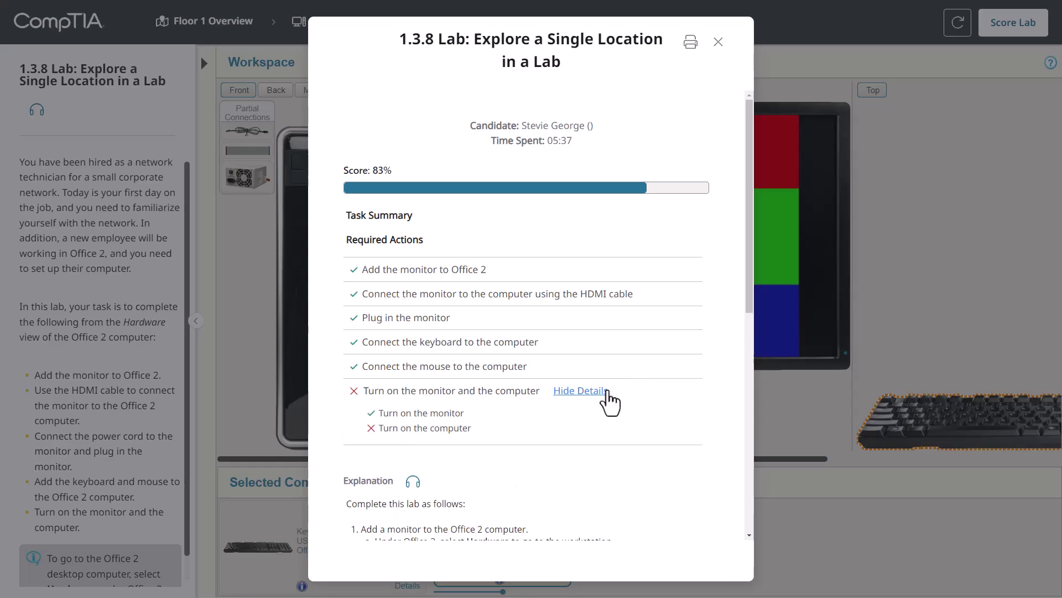
scroll(607, 396, "down", 6)
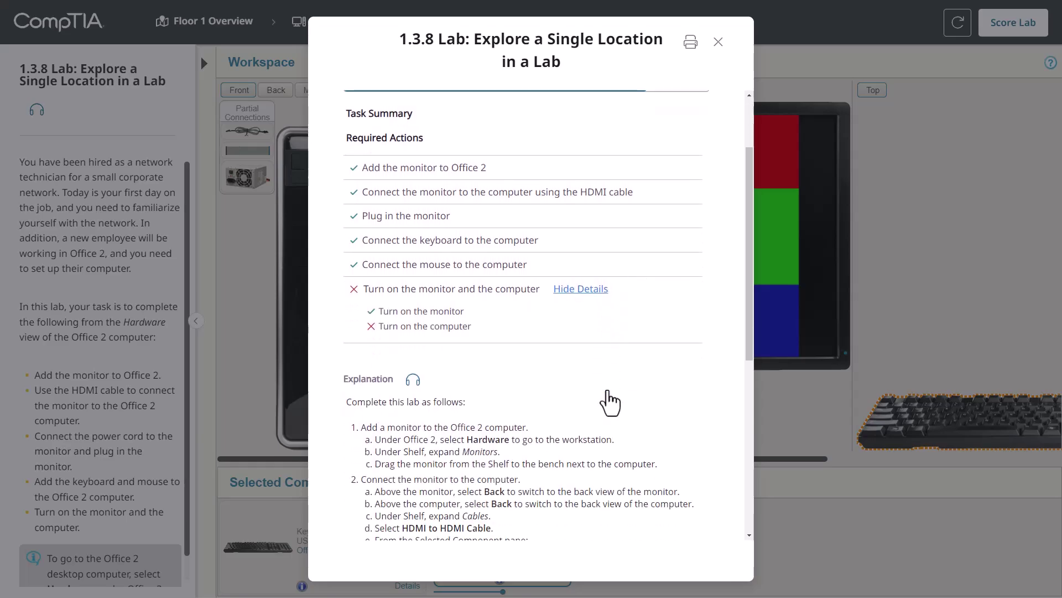
scroll(612, 407, "down", 1)
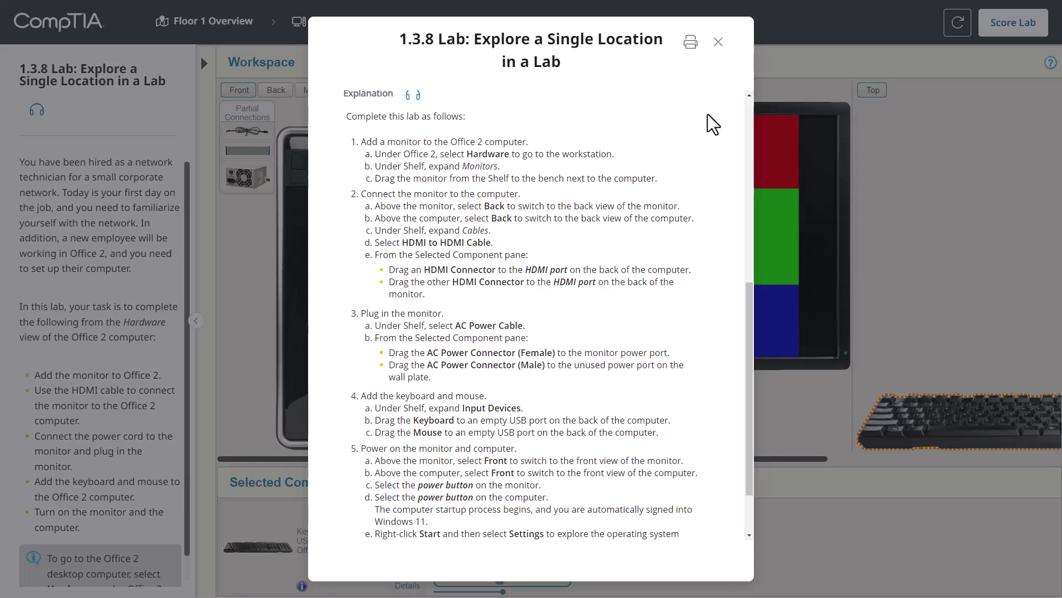
- Close the score report to exit the lab back to the lab 1.3.8 page
left_click(718, 43)
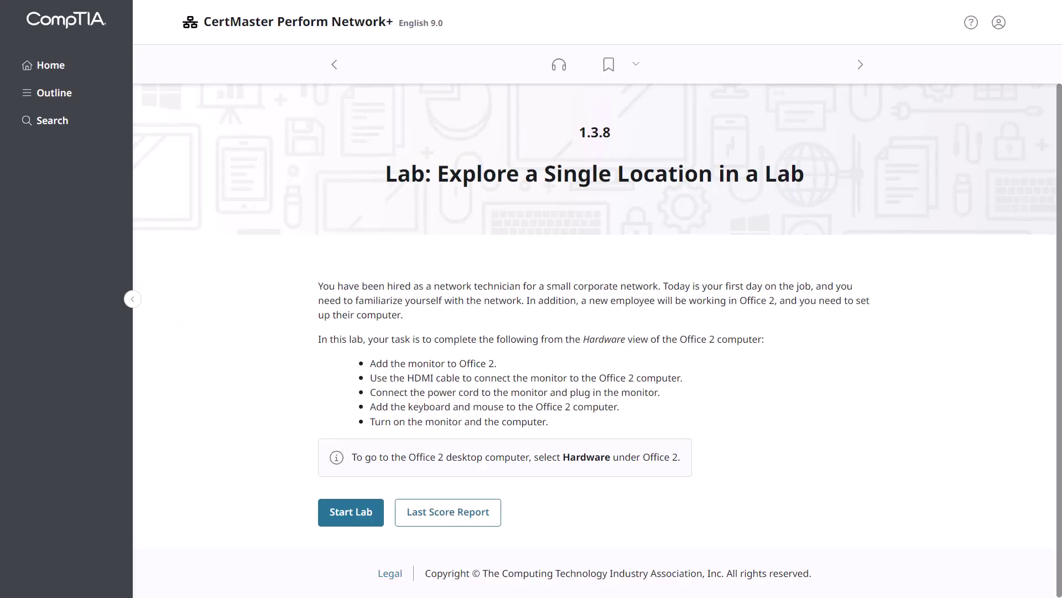